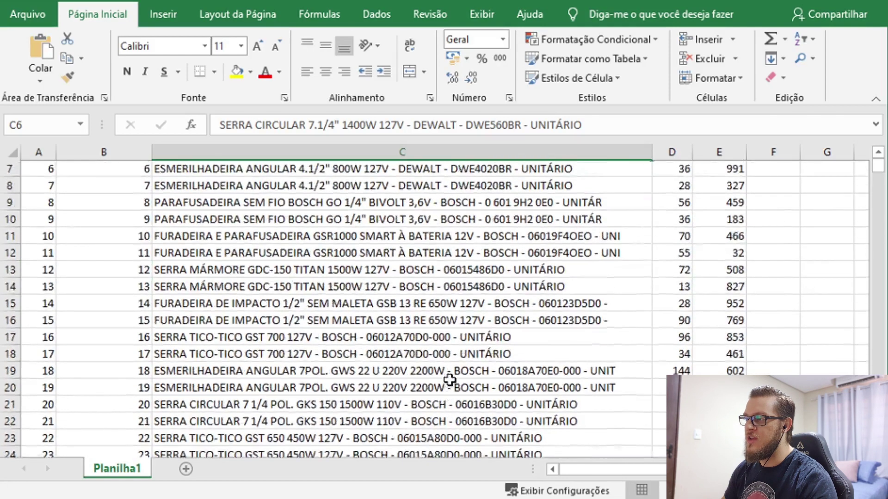
# - Switch to IBExpert and examine the PRODUTO table's fields: ID, CODIGO_BARRAS, DESCRICAO, CUSTO and ESTOQUE
pyautogui.hotkey('alt', 'Tab')
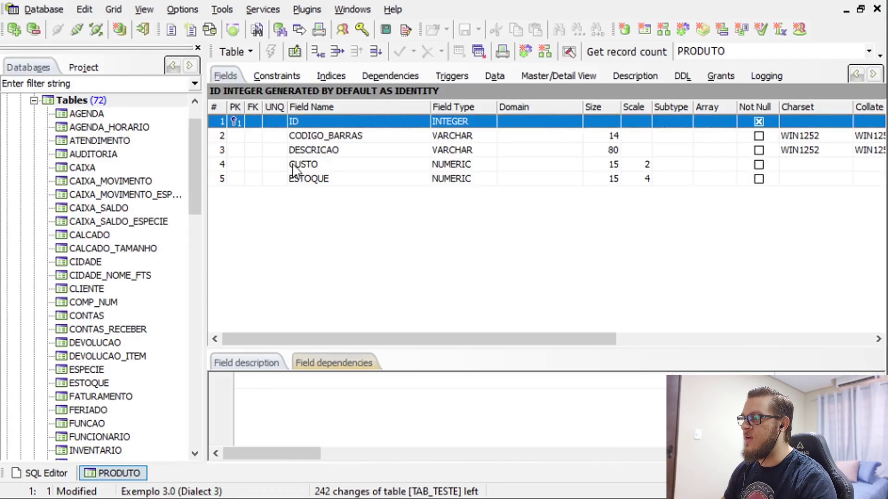
pyautogui.click(336, 164)
pyautogui.click(323, 135)
pyautogui.click(320, 121)
pyautogui.click(321, 133)
pyautogui.click(326, 150)
pyautogui.click(328, 164)
pyautogui.click(328, 181)
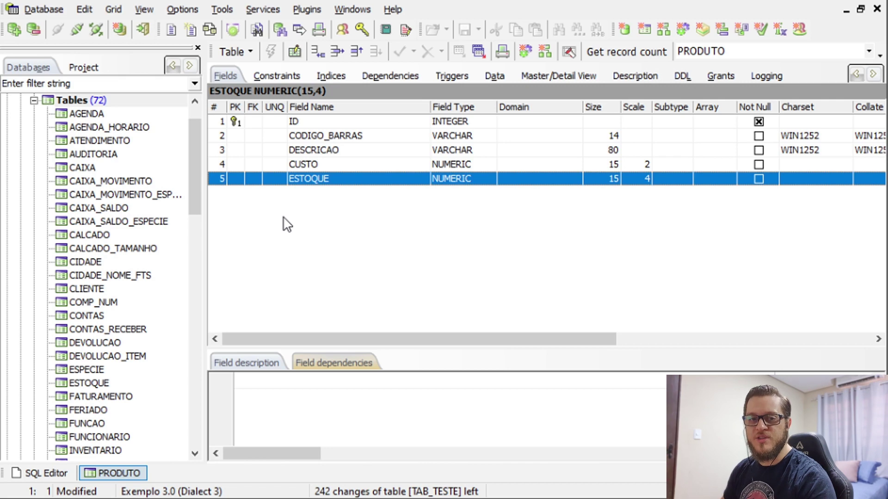
pyautogui.click(289, 164)
pyautogui.click(301, 124)
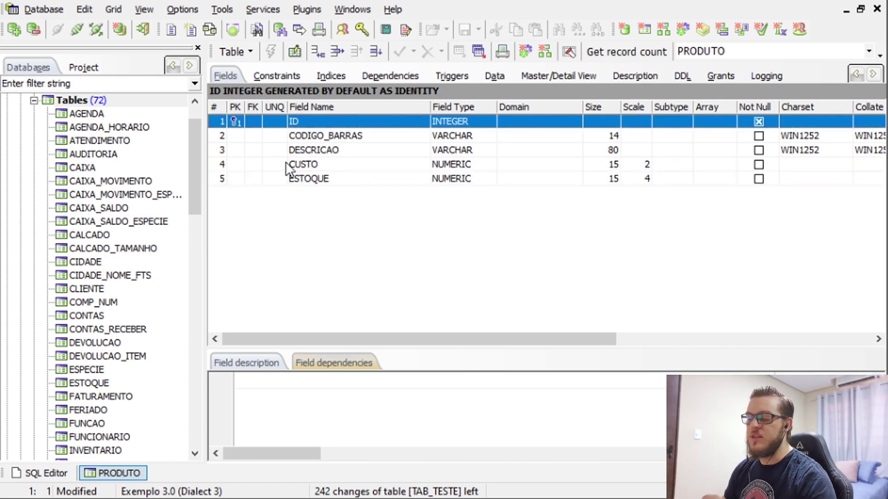
# - Switch to the Excel product spreadsheet and examine its column headers in the first row
pyautogui.hotkey('alt', 'Tab')
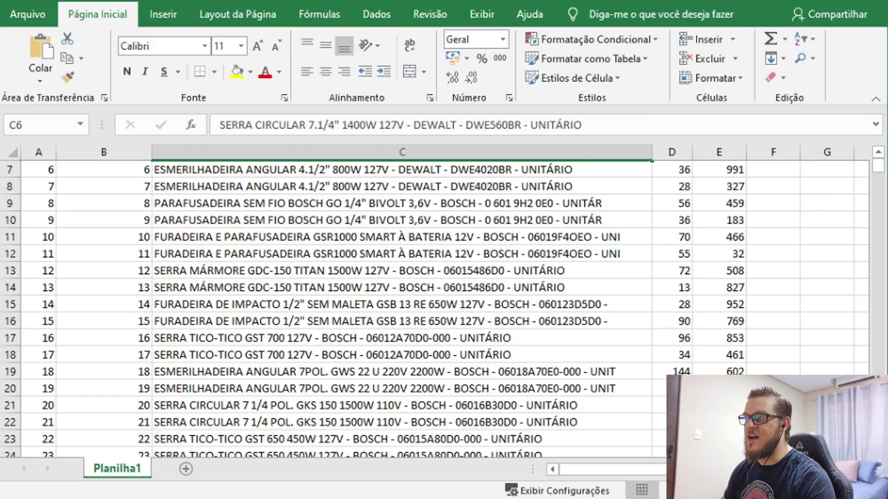
pyautogui.click(287, 283)
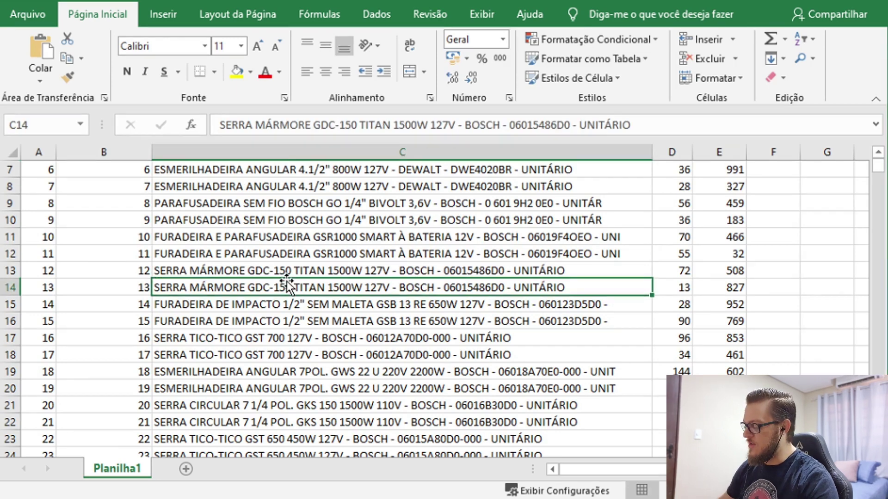
pyautogui.hotkey('ctrl', 'Home')
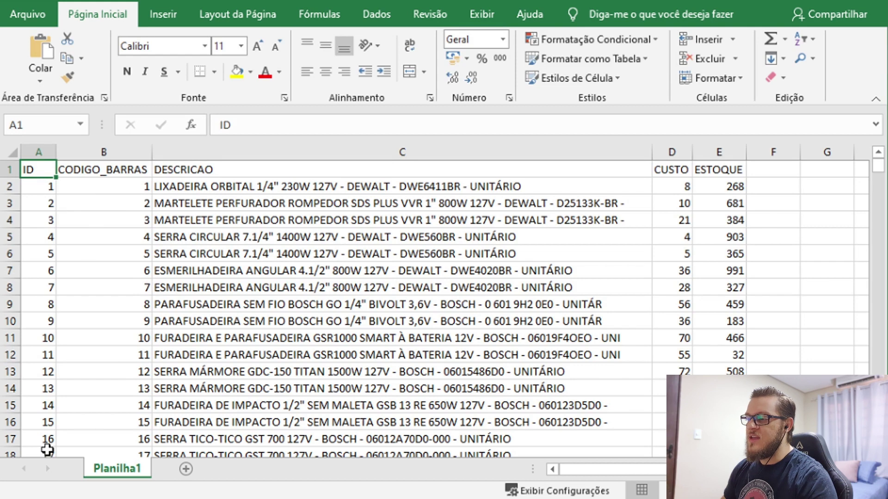
# - Return to IBExpert and review the PRODUTO table's stored records and its field definitions
pyautogui.click(194, 498)
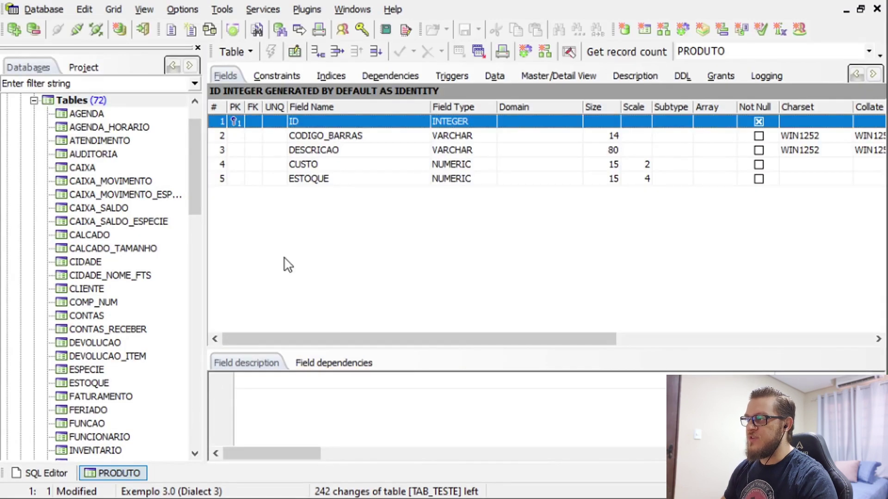
pyautogui.click(492, 76)
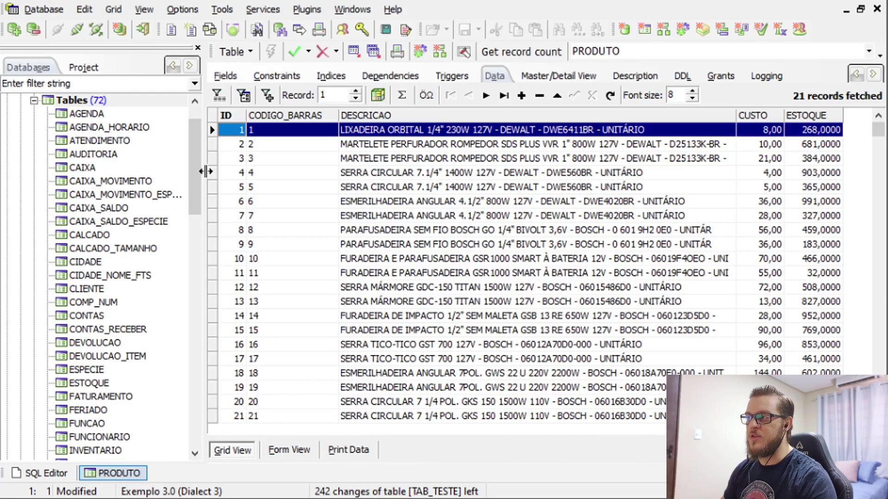
pyautogui.click(216, 76)
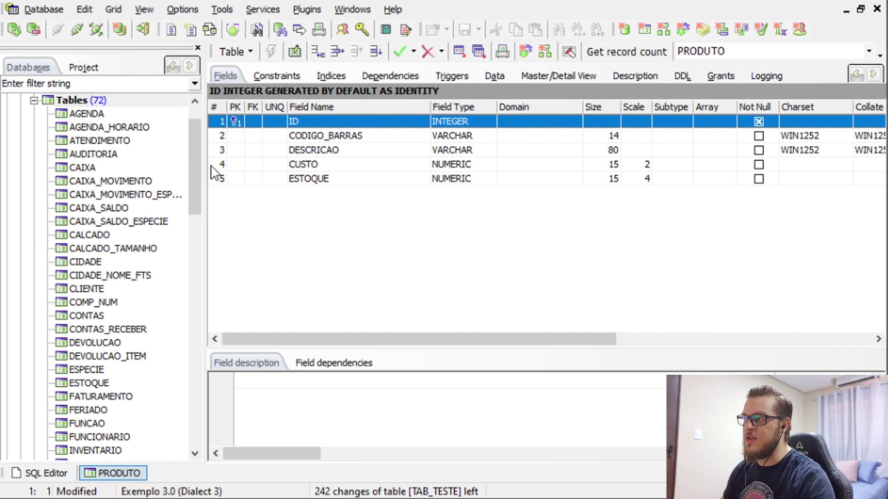
pyautogui.moveTo(201, 171); pyautogui.dragTo(195, 154)
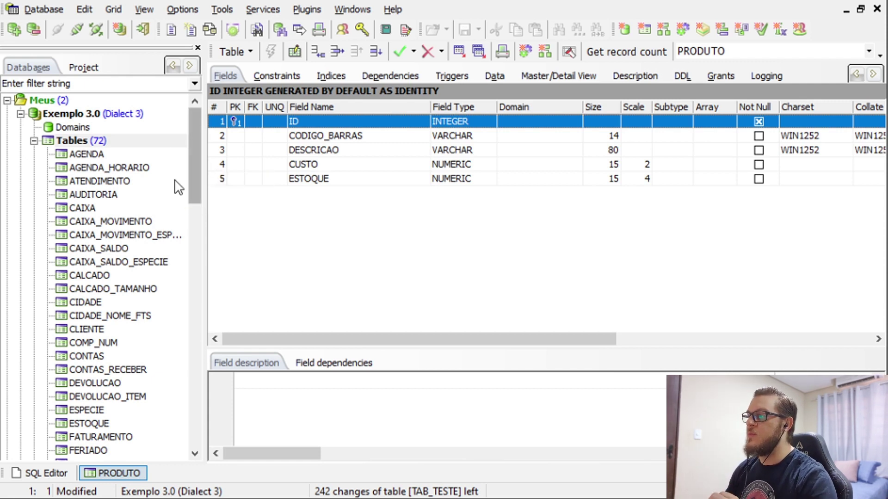
# - Open the data import tool and keep Exemplo 3.0 as the target database
pyautogui.click(220, 9)
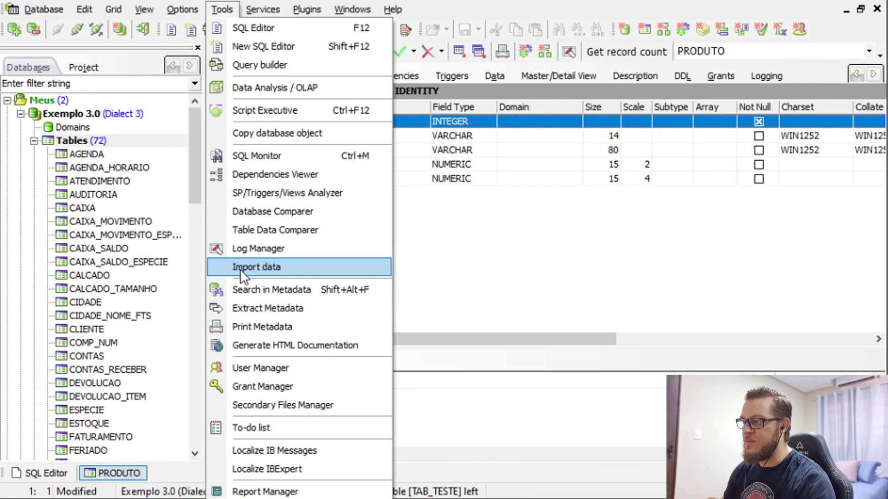
pyautogui.click(299, 266)
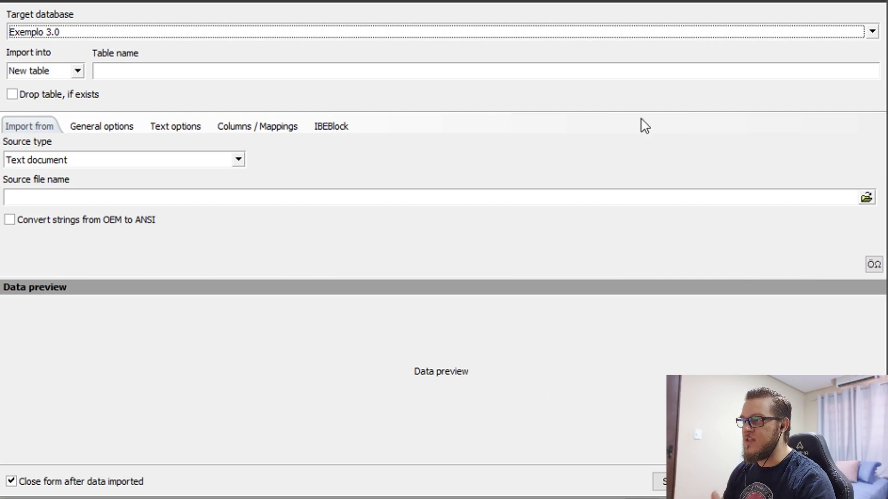
pyautogui.click(102, 31)
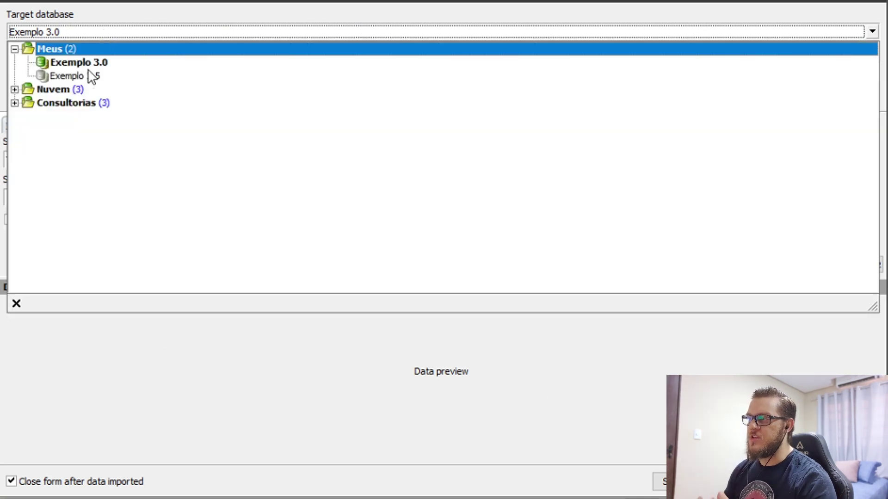
pyautogui.click(91, 31)
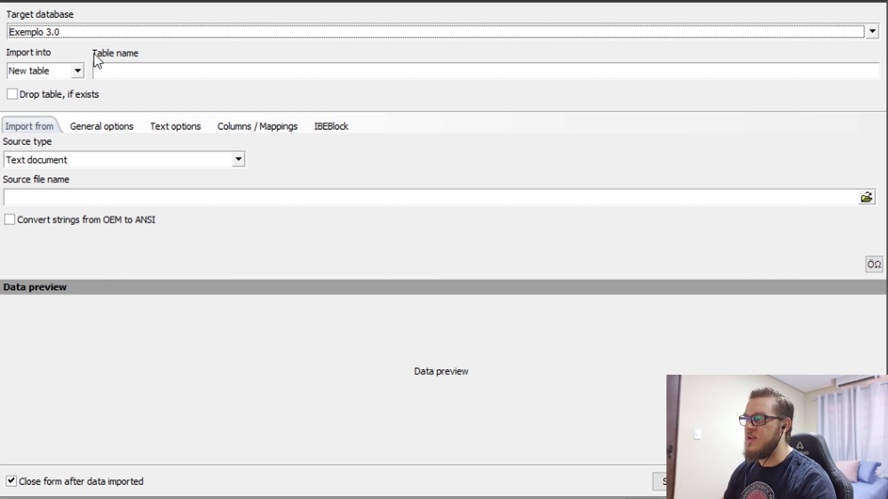
# - Set the import destination to a new table named PRODUTO_AUX
pyautogui.click(52, 71)
pyautogui.click(74, 73)
pyautogui.click(71, 71)
pyautogui.click(122, 71)
pyautogui.click(78, 72)
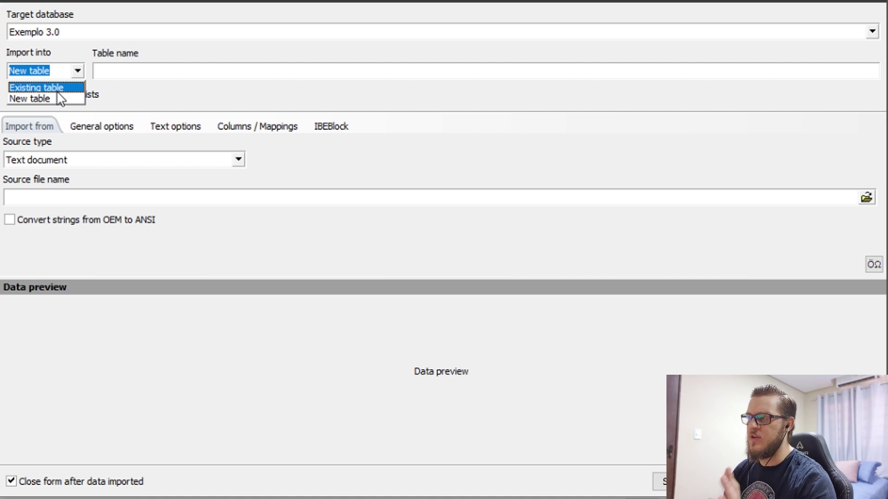
pyautogui.click(45, 95)
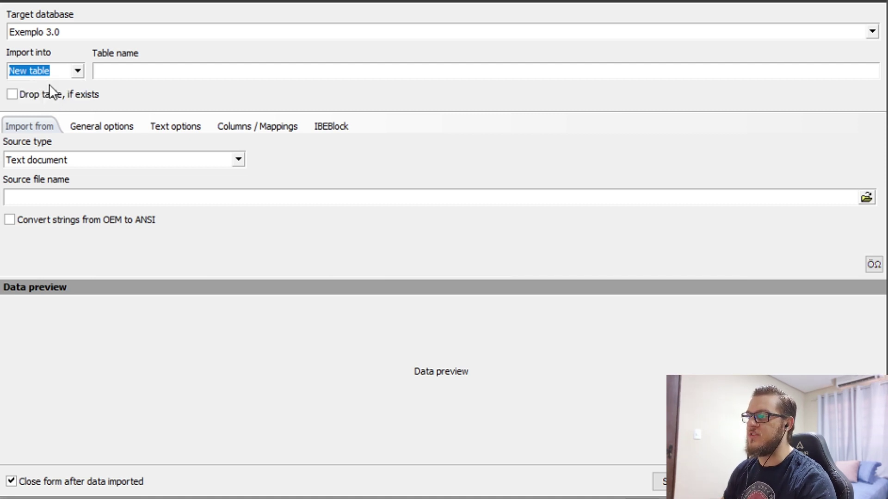
pyautogui.click(109, 71)
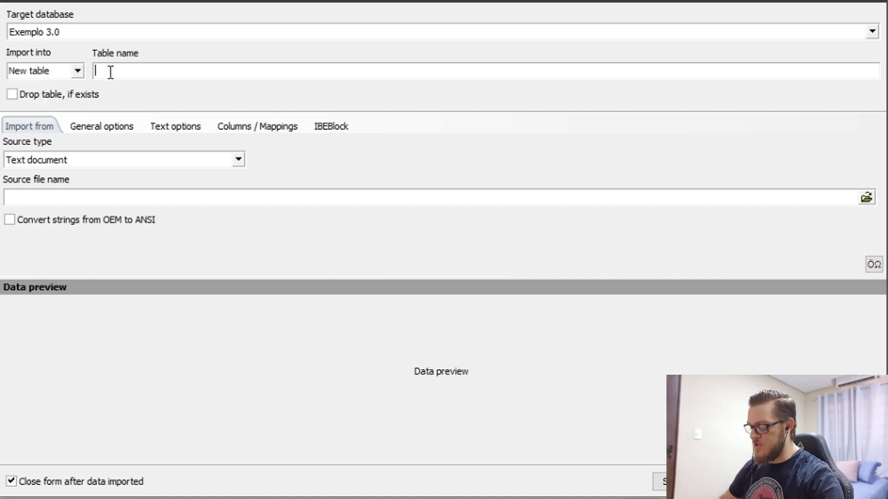
pyautogui.write('PRODUTO_AIUX')
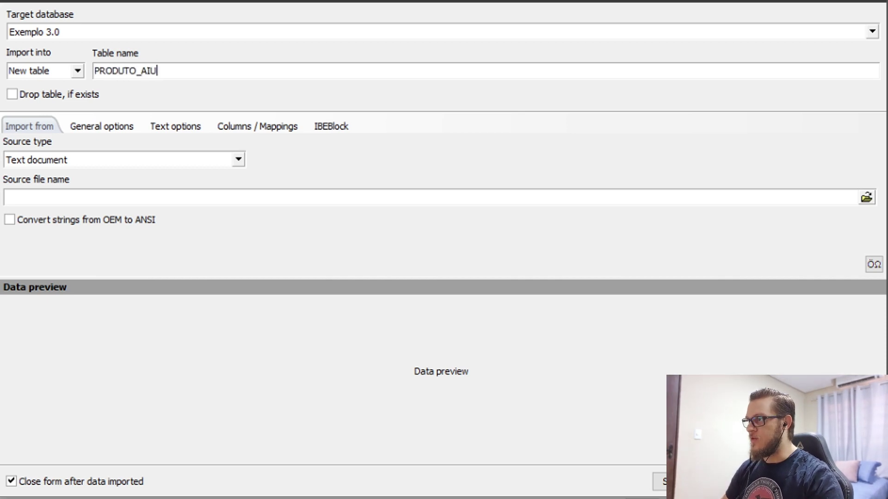
pyautogui.press('Left')
pyautogui.press('Left')
pyautogui.press('BackSpace')
pyautogui.press('End')
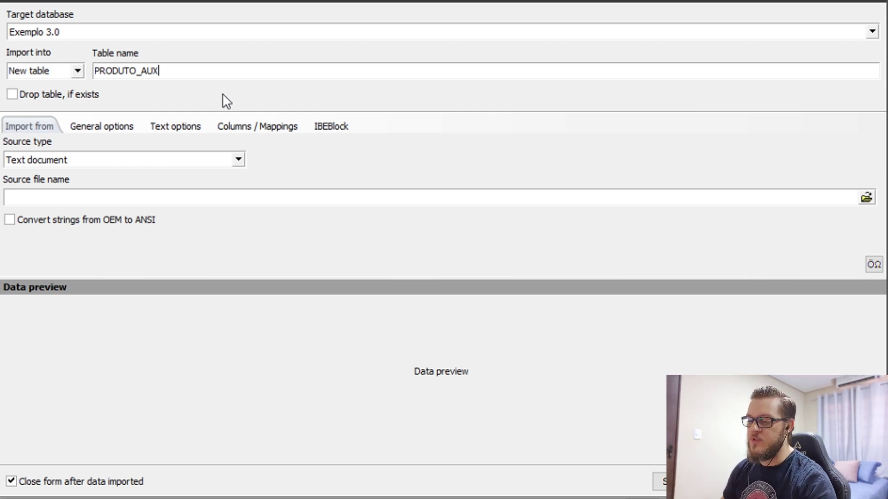
# - Review the generated IBEBlock script, and enable dropping the PRODUTO_AUX table if it exists
pyautogui.click(340, 126)
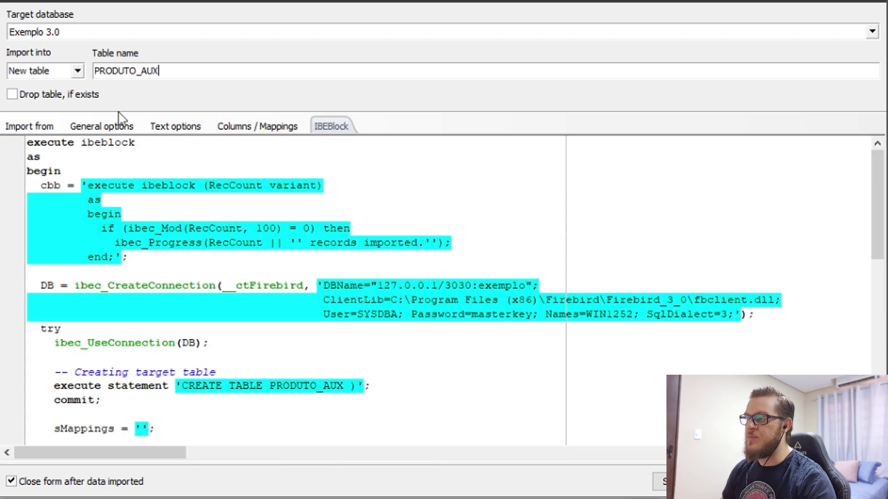
pyautogui.click(29, 123)
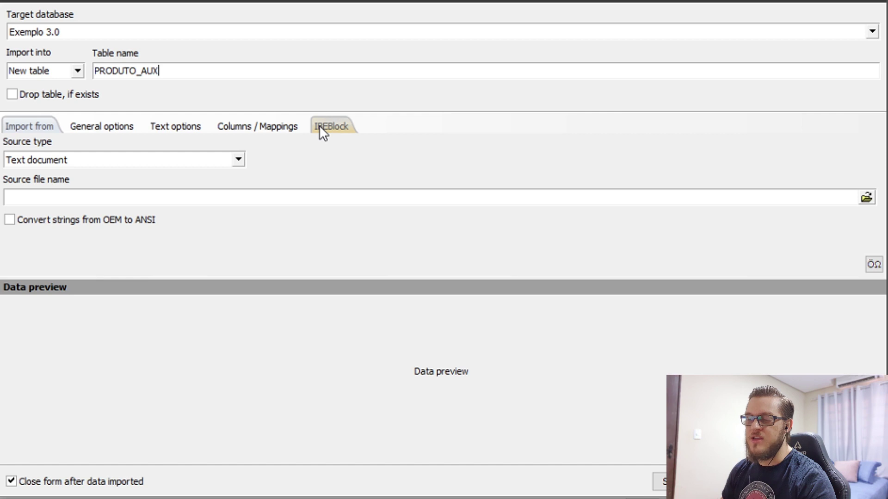
pyautogui.doubleClick(137, 71)
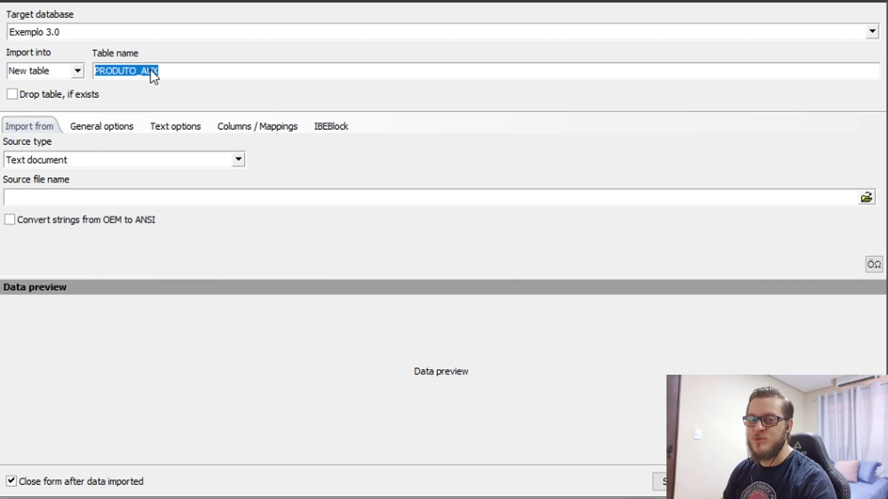
pyautogui.click(12, 94)
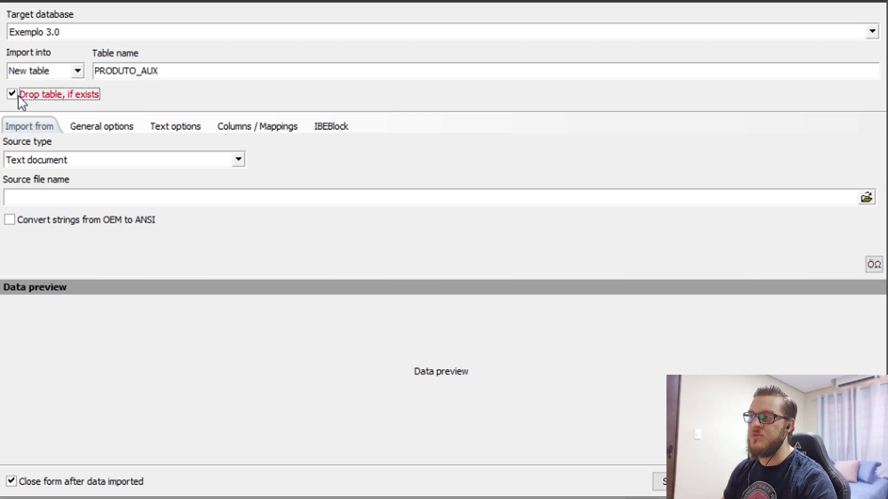
pyautogui.click(113, 100)
pyautogui.click(84, 99)
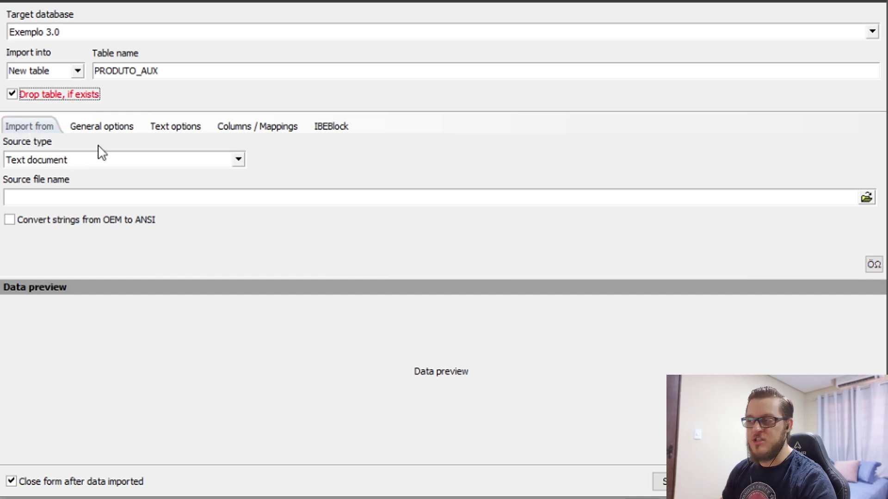
# - Set the import source type to MS Excel (*.xls, *.xlsx)
pyautogui.click(237, 159)
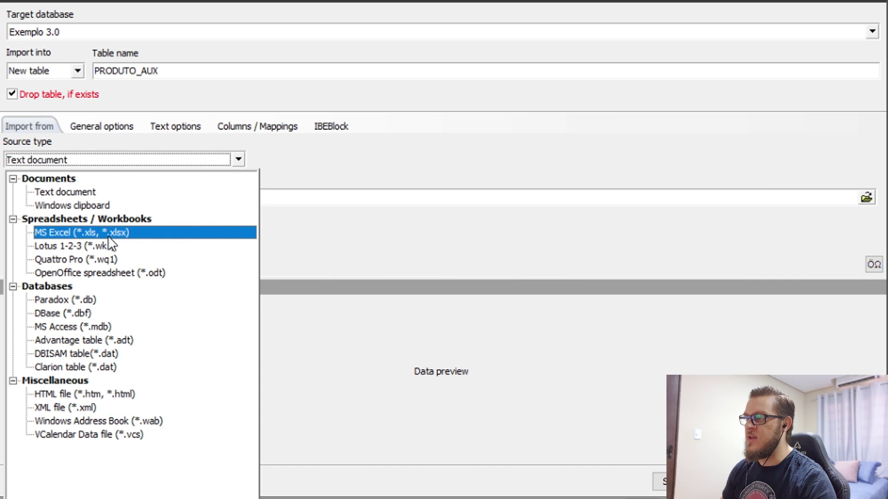
pyautogui.click(73, 232)
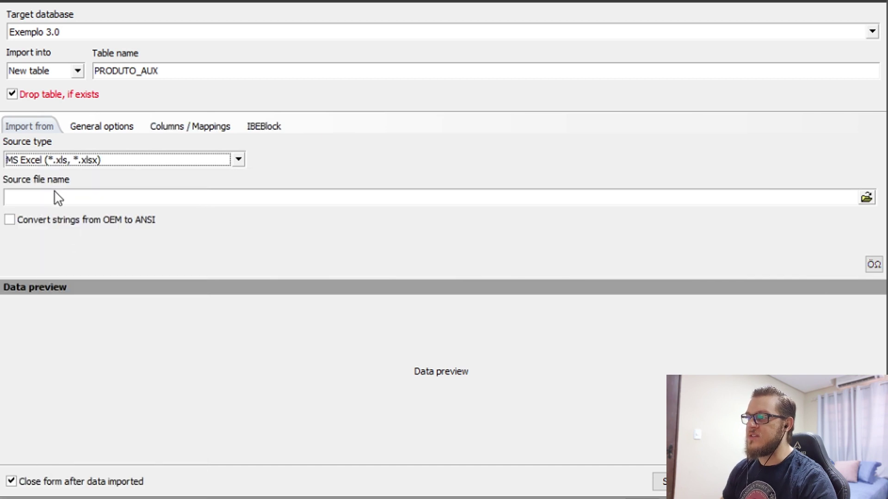
pyautogui.click(40, 194)
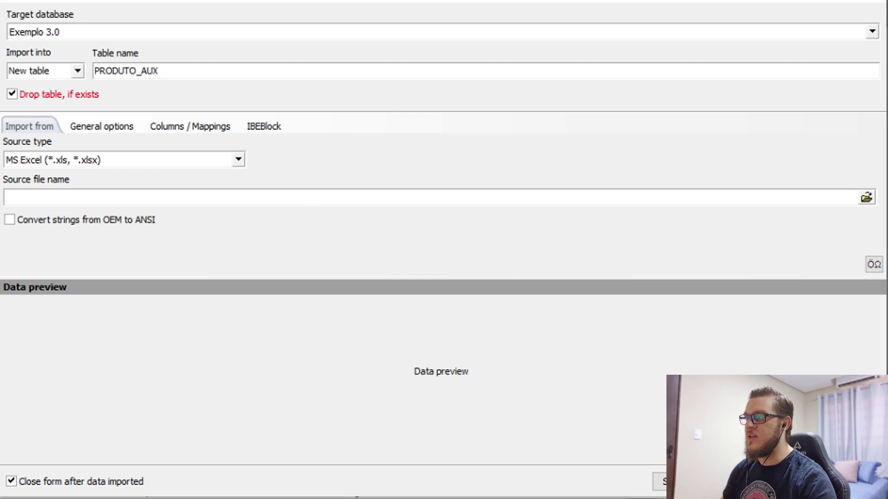
# - Switch to File Explorer and get the full path of Produtos.xlsx in the 149.Importação XLS folder
pyautogui.hotkey('alt', 'Tab')
pyautogui.click(498, 117)
pyautogui.click(510, 113)
pyautogui.write('\\PROD')
pyautogui.press('Down')
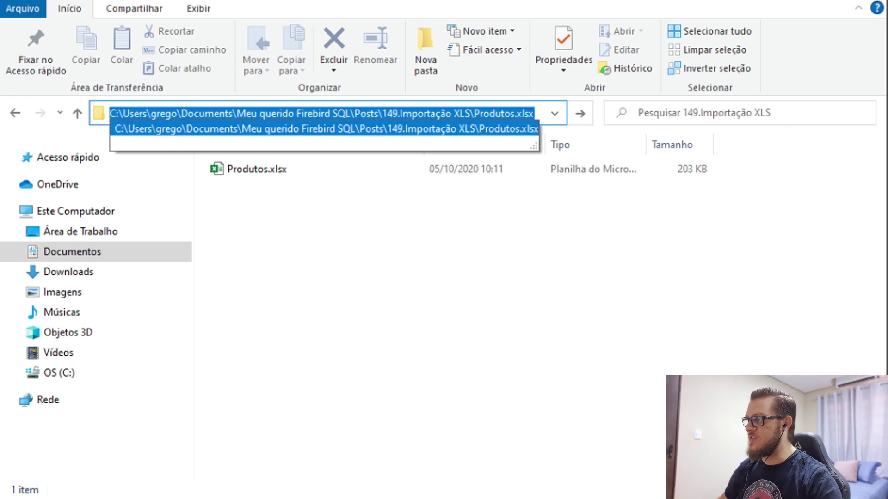
pyautogui.click(512, 306)
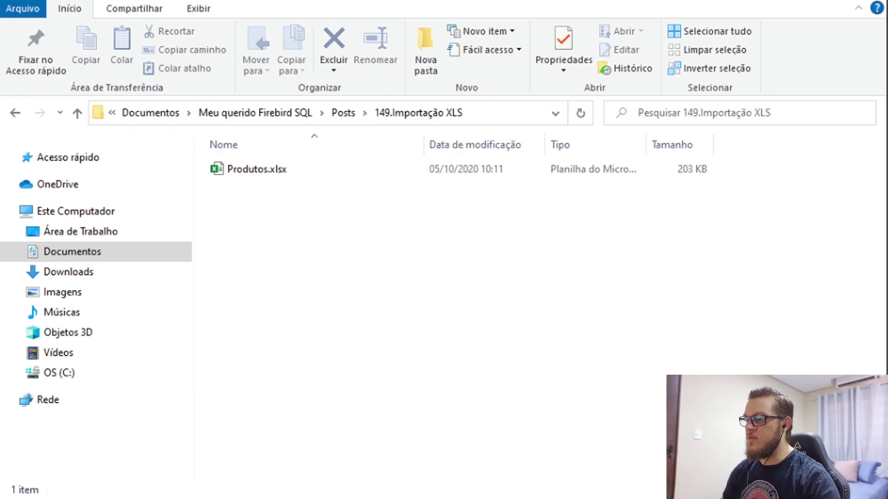
# - Return to the import form and enter the full path of Produtos.xlsx as the source file
pyautogui.hotkey('alt', 'Tab')
pyautogui.click(83, 194)
pyautogui.write('C:\\Users\\grego\\Documents\\Meu querido Firebird SQL\\Posts\\149.Importação XLS\\Produtos.xlsx')
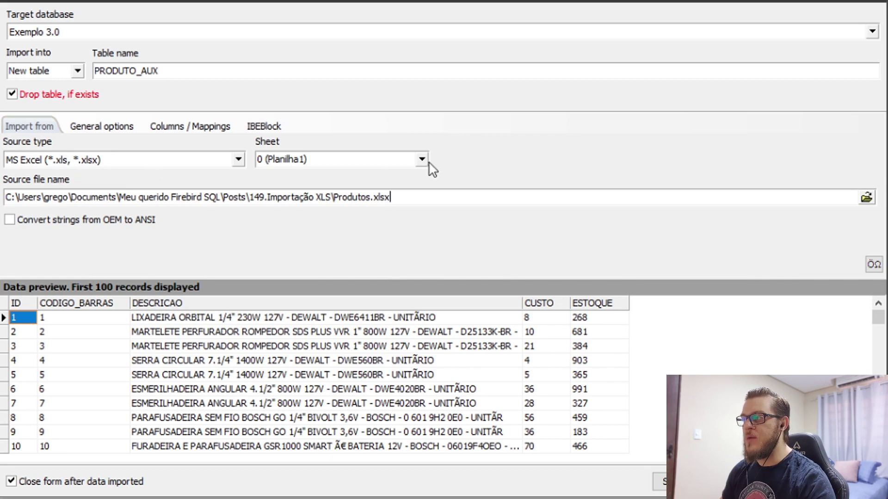
# - Switch to the Excel workbook and add two blank sheets after Planilha1
pyautogui.click(98, 498)
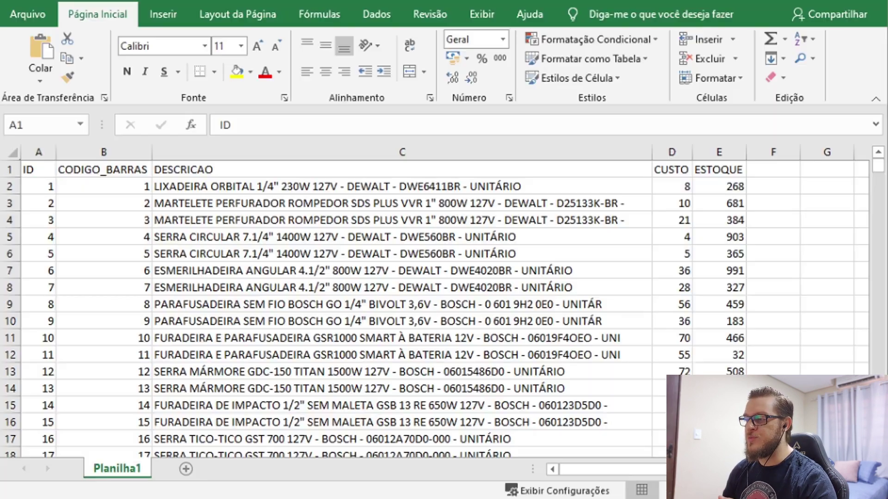
pyautogui.click(185, 469)
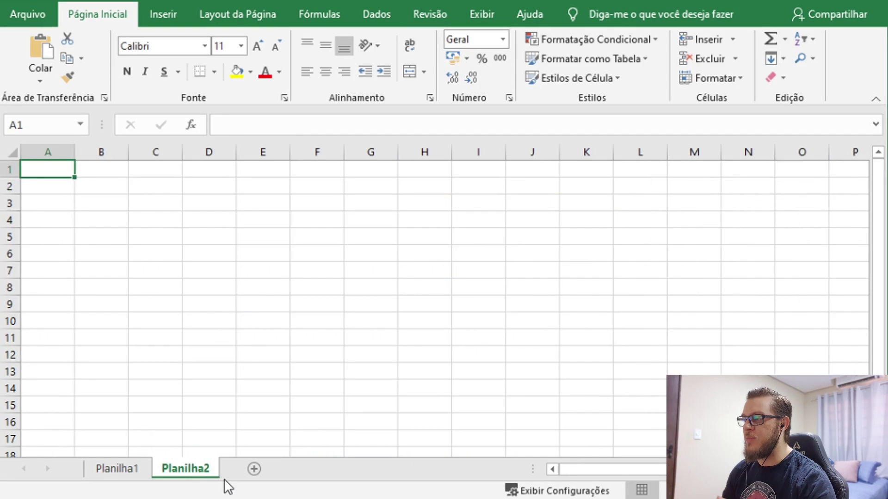
pyautogui.click(254, 468)
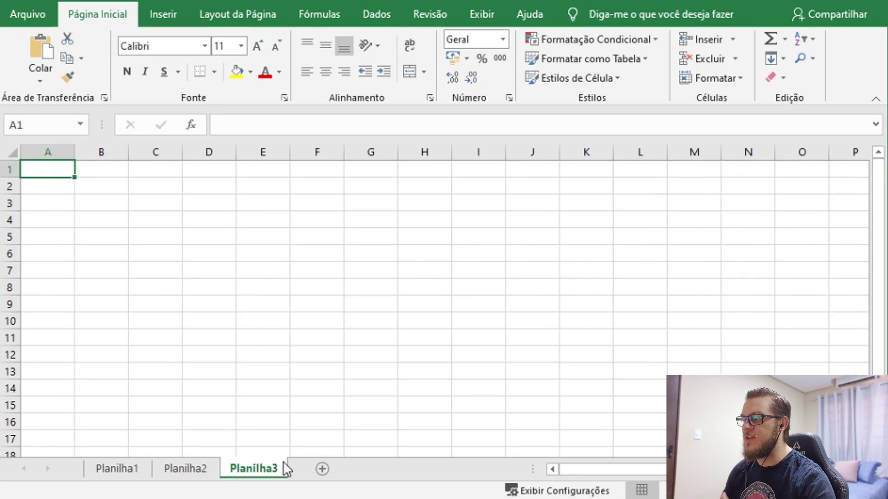
# - Delete the two blank sheets Planilha2 and Planilha3 from the workbook
pyautogui.click(176, 471)
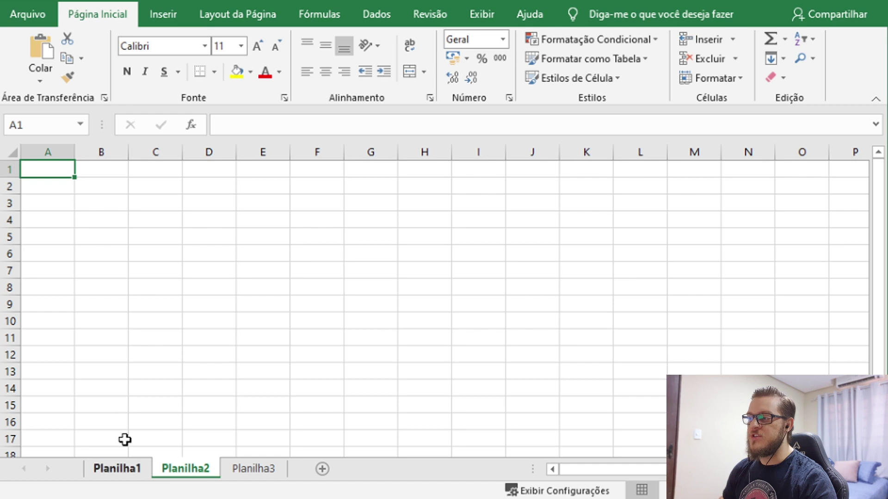
pyautogui.rightClick(180, 471)
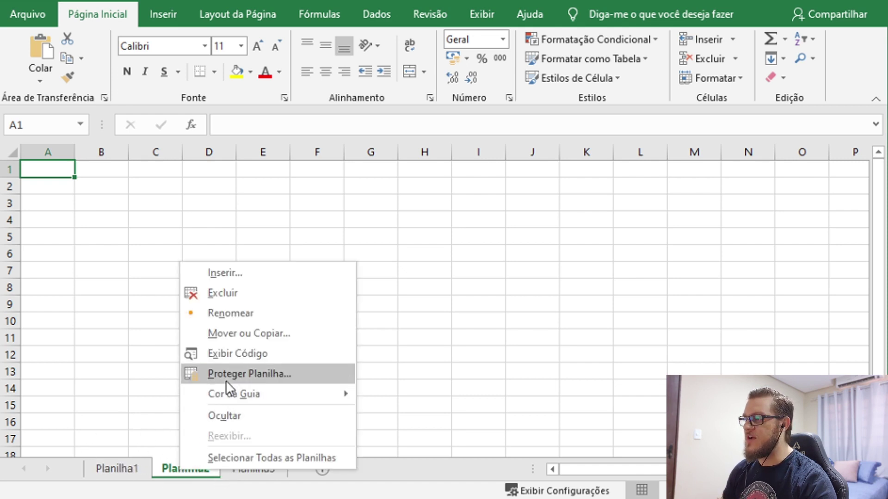
pyautogui.click(229, 296)
pyautogui.rightClick(187, 468)
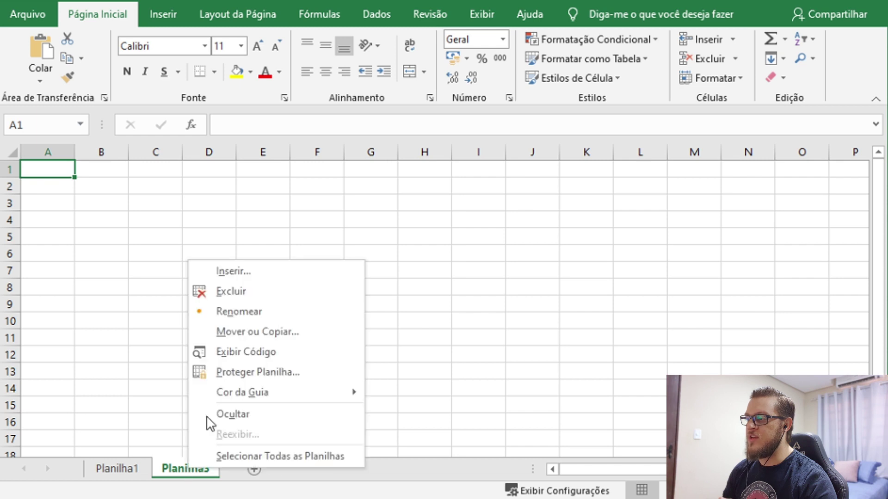
pyautogui.click(229, 291)
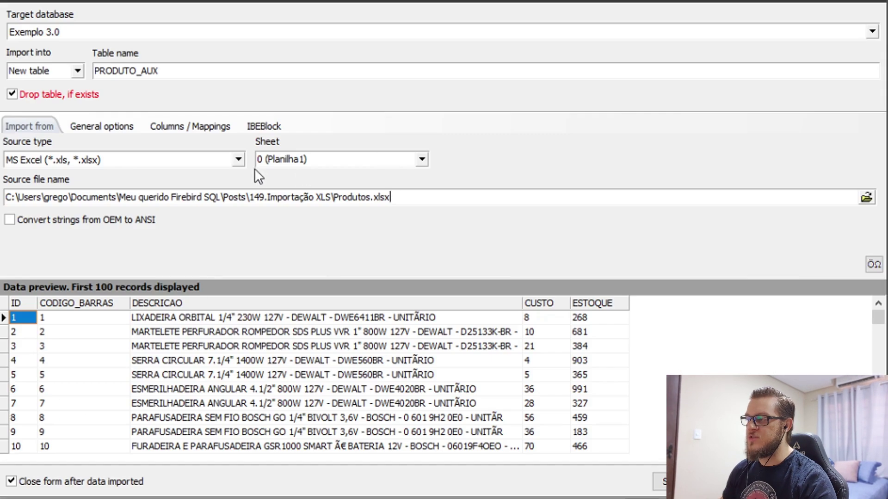
# - Return to the import form, check the source sheet choices while keeping Planilha1, and examine the row range in the general options
pyautogui.click(421, 159)
pyautogui.click(422, 160)
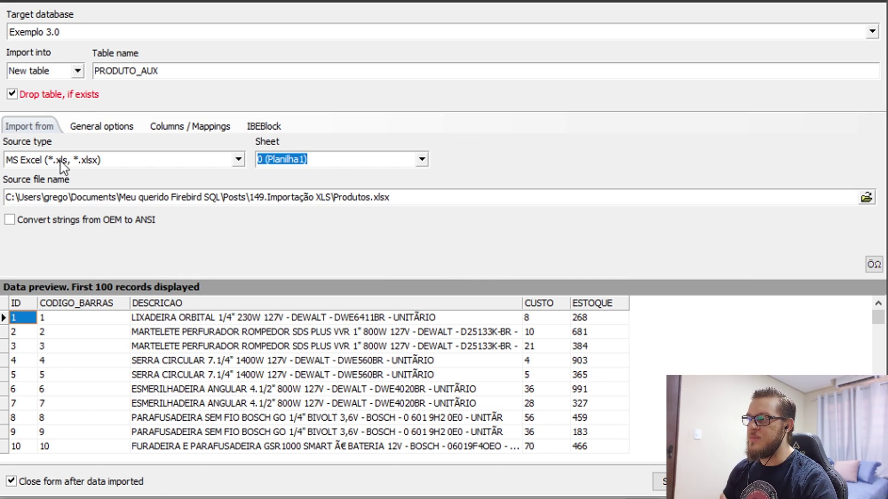
pyautogui.click(90, 128)
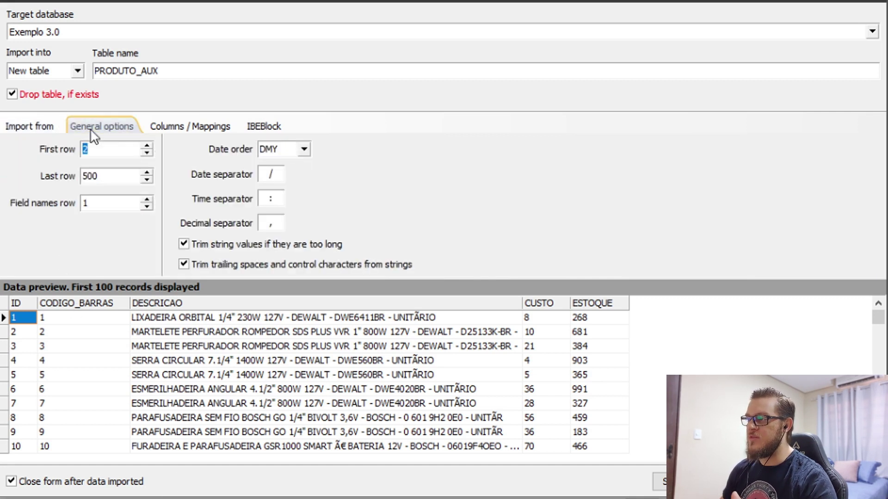
pyautogui.click(102, 151)
pyautogui.click(98, 458)
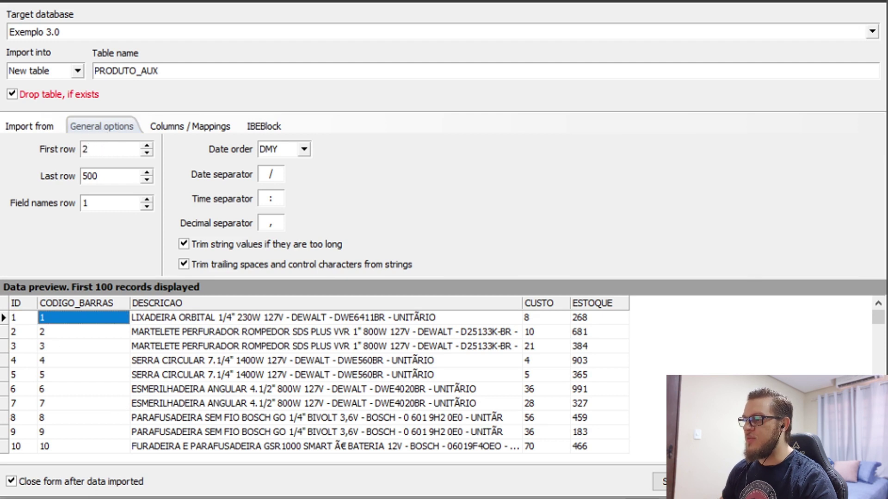
# - Switch to the Excel workbook and examine the header row holding the column names from ID to ESTOQUE
pyautogui.click(87, 498)
pyautogui.click(72, 170)
pyautogui.click(43, 168)
pyautogui.moveTo(43, 169); pyautogui.dragTo(250, 170)
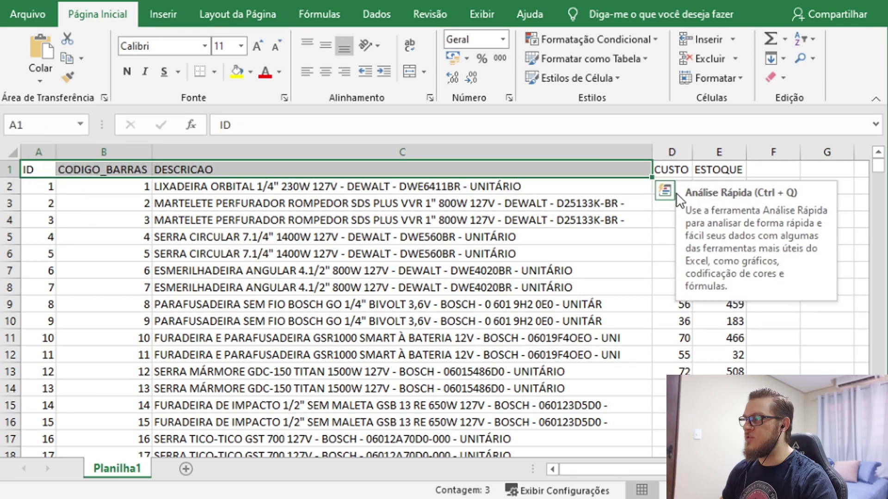
pyautogui.click(672, 172)
pyautogui.moveTo(717, 170); pyautogui.dragTo(4, 167)
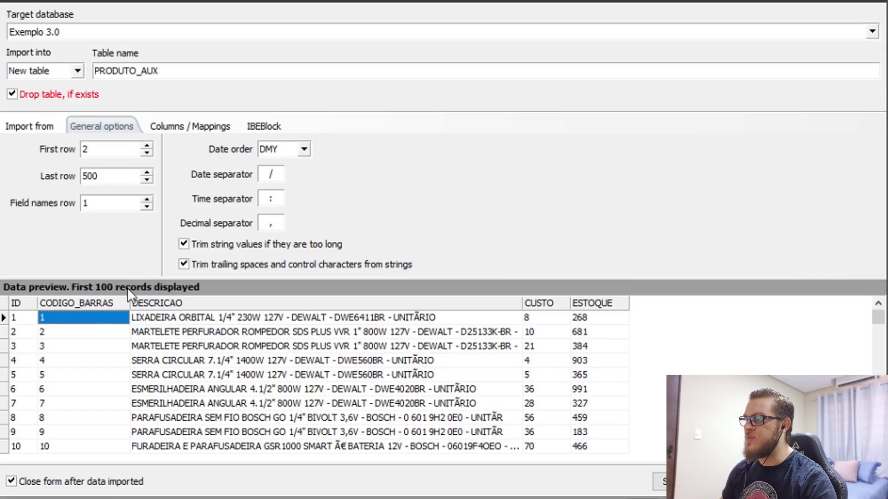
# - Return to the import form, set the first row to 1 and inspect how the header row appears in the data preview
pyautogui.click(111, 152)
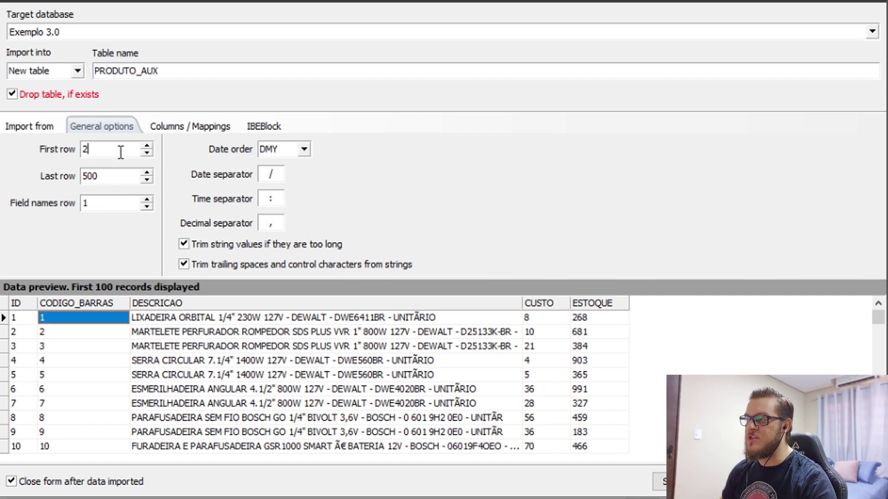
pyautogui.click(146, 154)
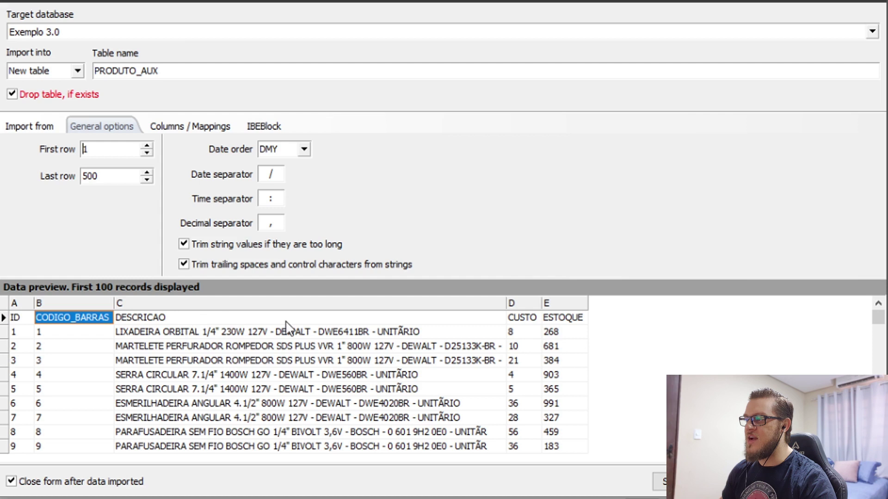
pyautogui.click(529, 319)
pyautogui.click(465, 319)
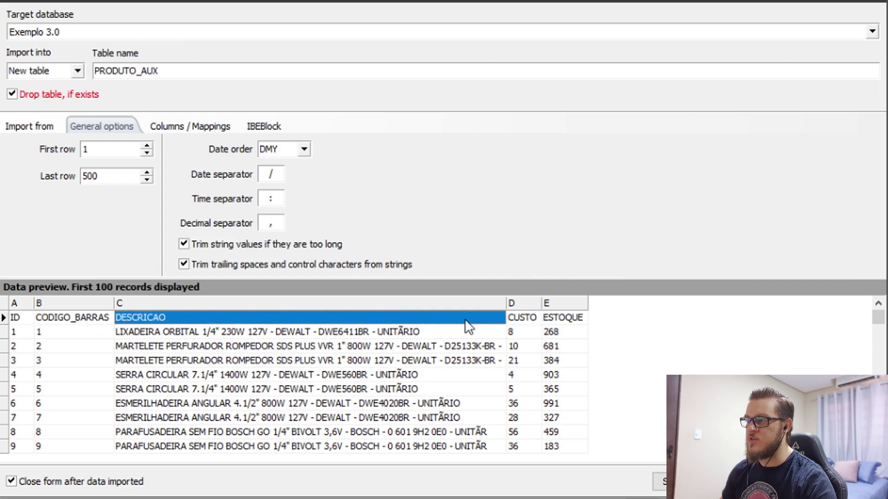
# - Set the first data row to 2 and the field names row to 1
pyautogui.click(146, 147)
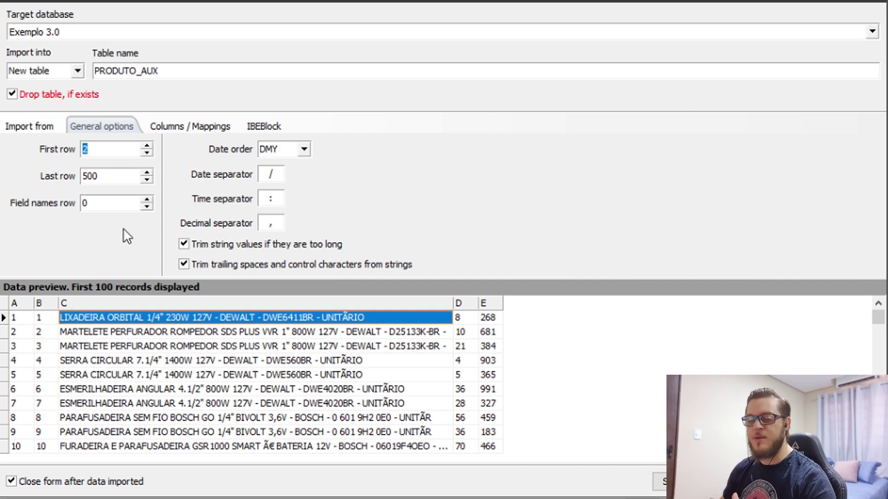
pyautogui.click(147, 199)
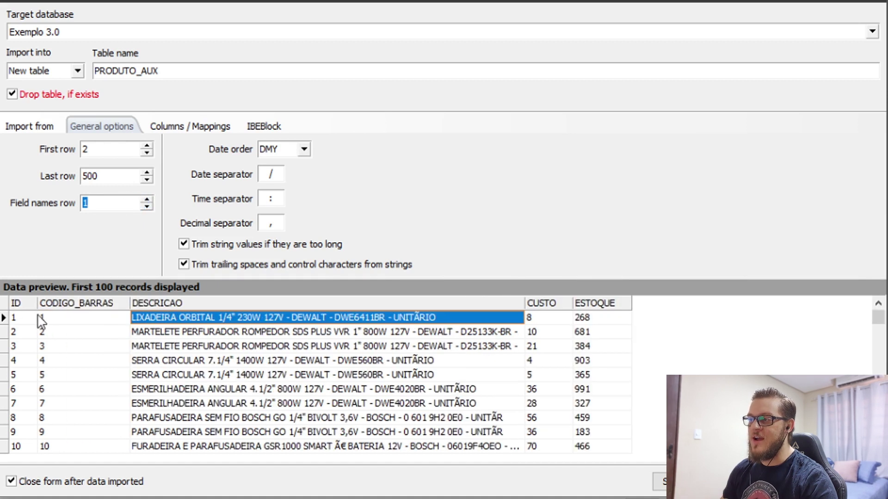
pyautogui.click(21, 306)
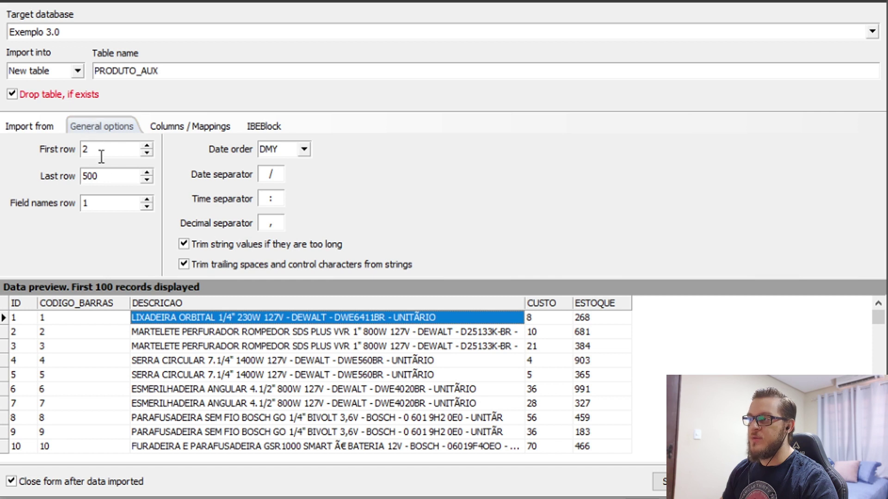
# - Check the last row setting, then switch to the Excel workbook and go to the last filled row of CODIGO_BARRAS
pyautogui.moveTo(105, 176); pyautogui.dragTo(61, 177)
pyautogui.moveTo(122, 178); pyautogui.dragTo(70, 175)
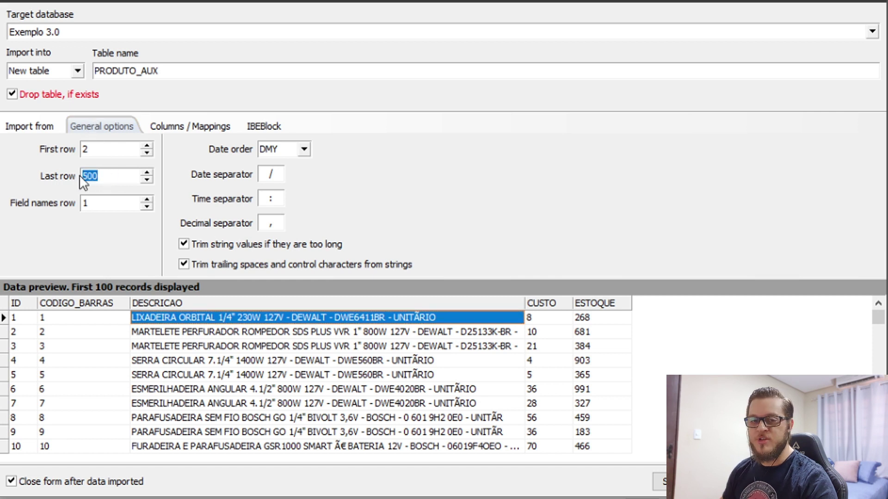
pyautogui.click(106, 180)
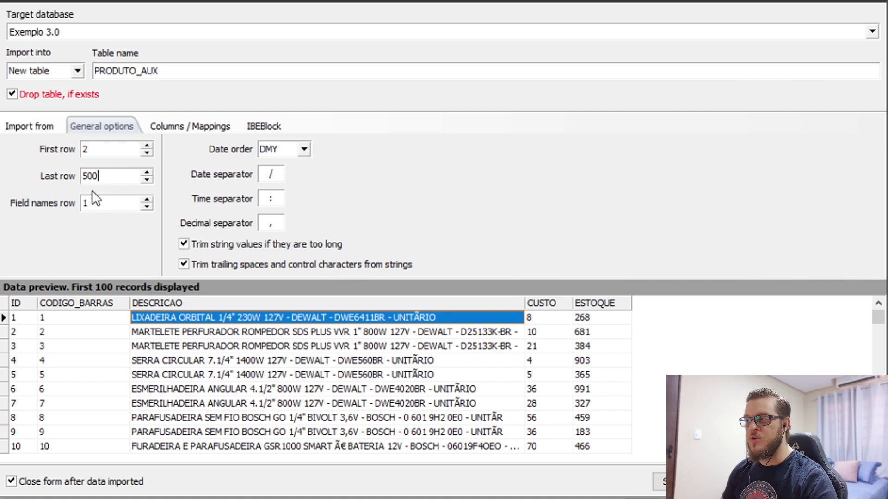
pyautogui.doubleClick(109, 180)
pyautogui.click(108, 176)
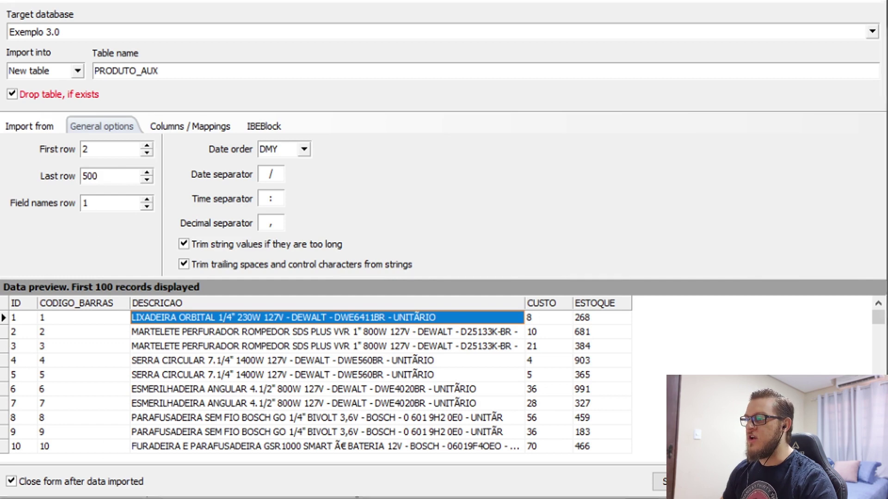
pyautogui.hotkey('alt', 'Tab')
pyautogui.click(62, 233)
pyautogui.hotkey('ctrl', 'Down')
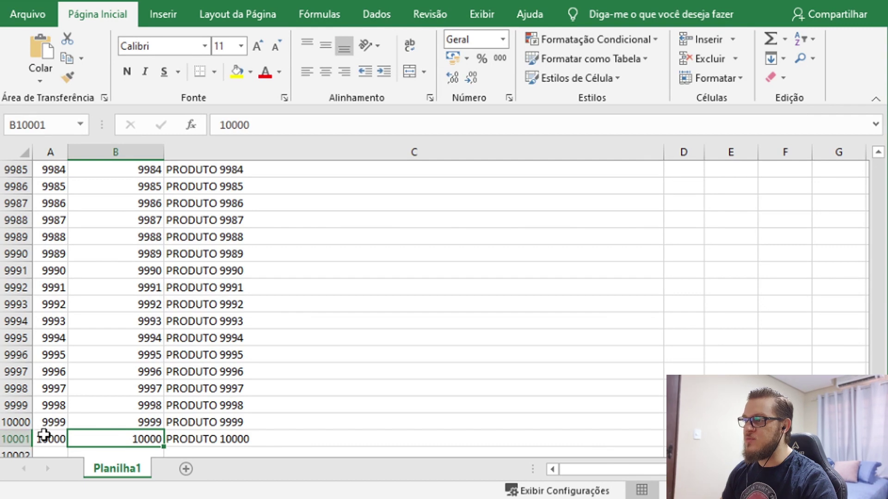
# - Return to the import form, set the last row to 10001 and recheck it against the Excel workbook
pyautogui.hotkey('alt', 'Tab')
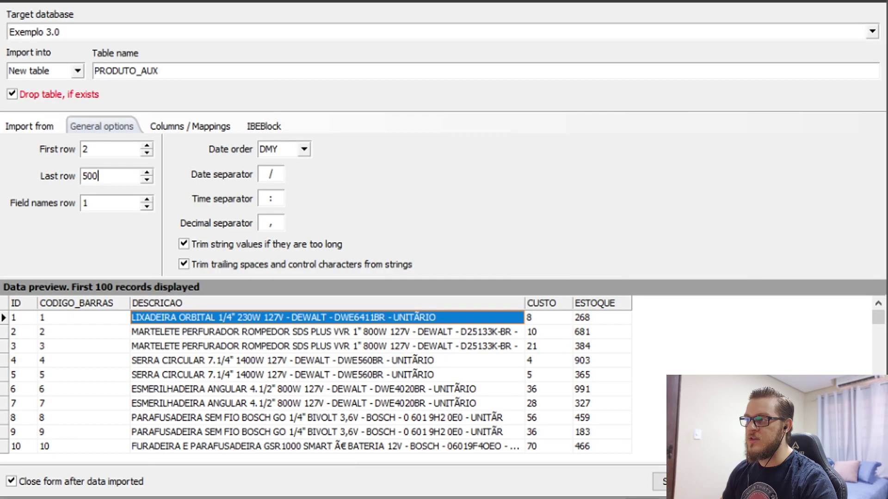
pyautogui.moveTo(125, 180); pyautogui.dragTo(45, 174)
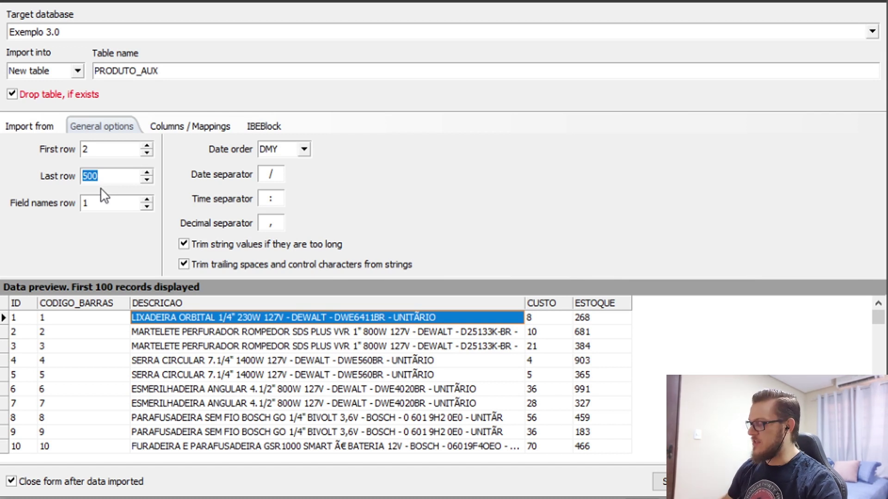
pyautogui.write('10001')
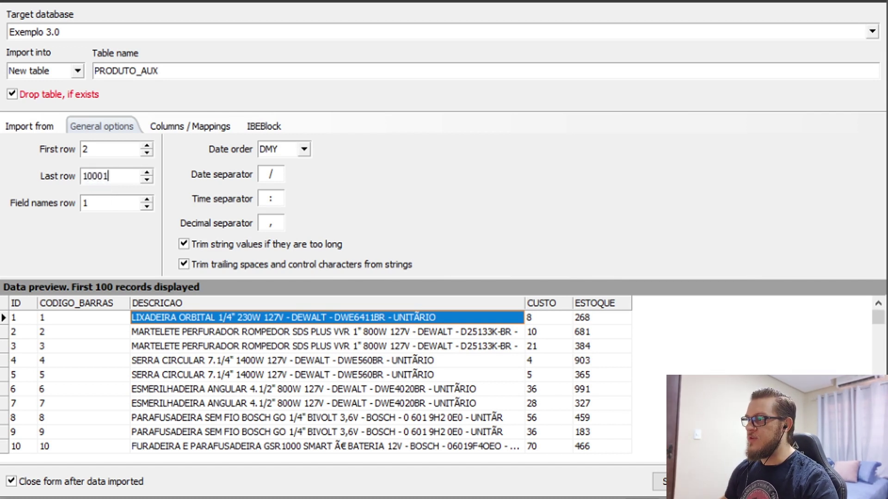
pyautogui.moveTo(119, 178); pyautogui.dragTo(44, 176)
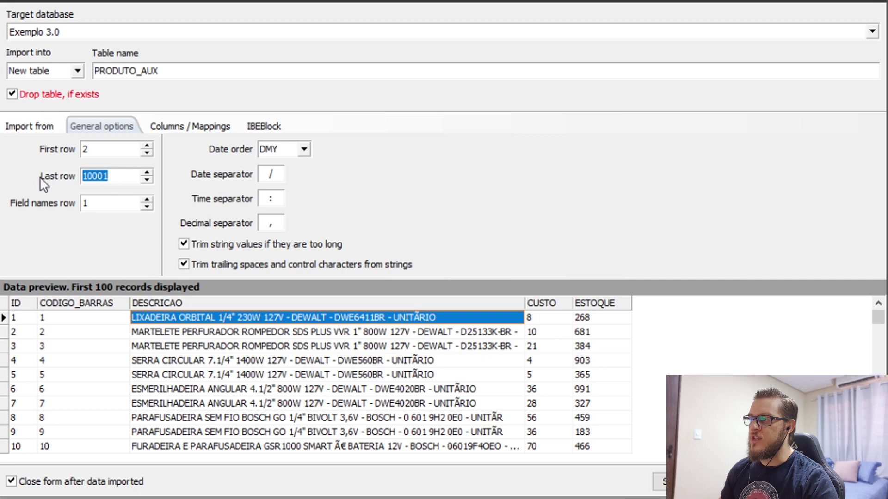
pyautogui.click(116, 176)
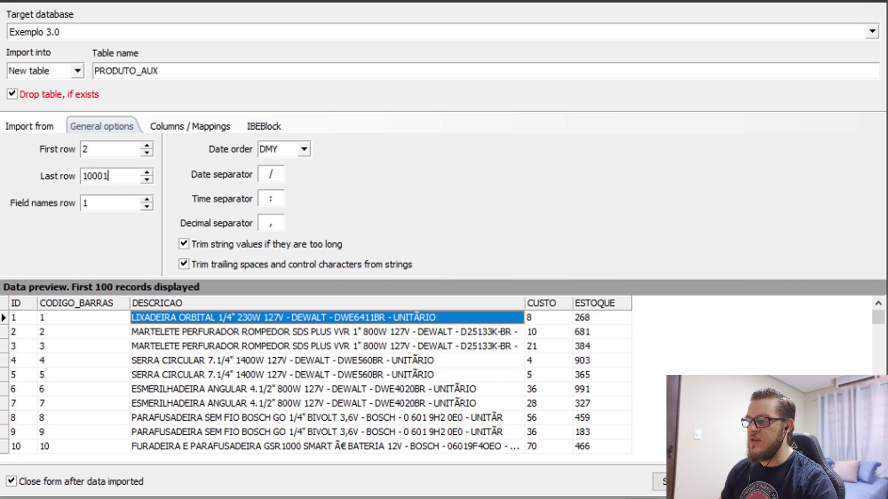
pyautogui.hotkey('alt', 'Tab')
pyautogui.click(71, 355)
pyautogui.hotkey('alt', 'Tab')
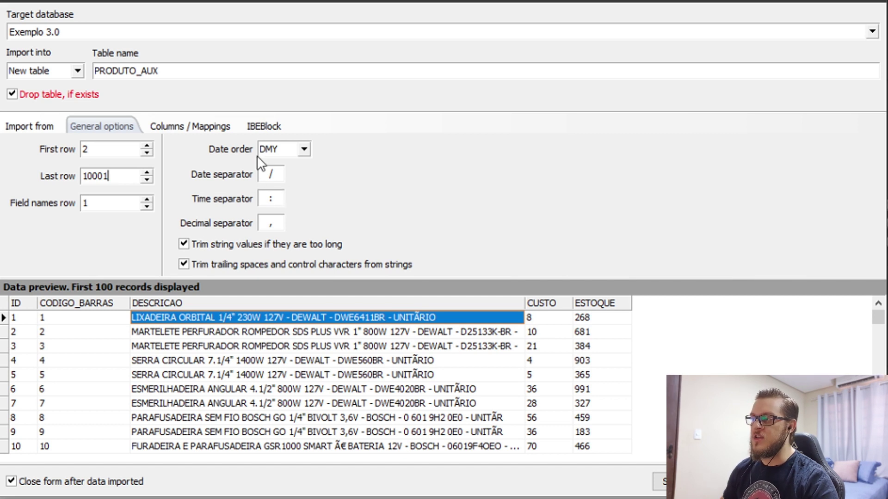
# - Review the date order choices and the time and decimal separators against the data preview, keeping DMY order
pyautogui.click(304, 149)
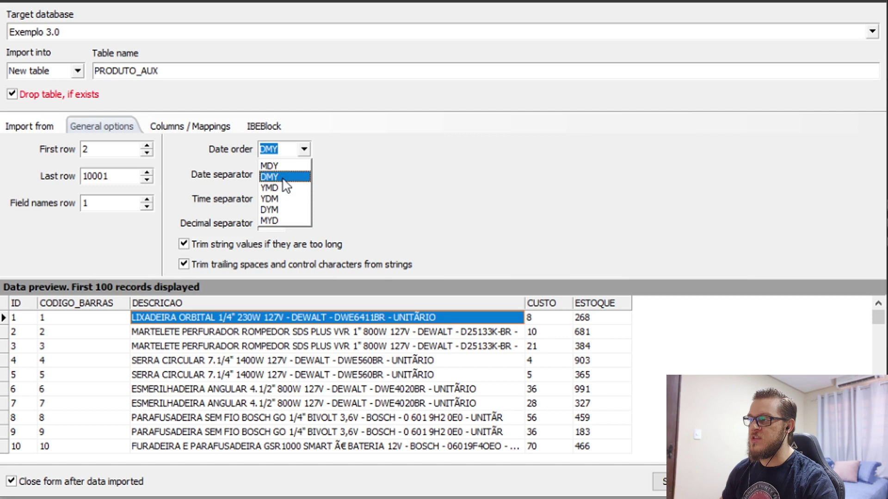
pyautogui.click(372, 149)
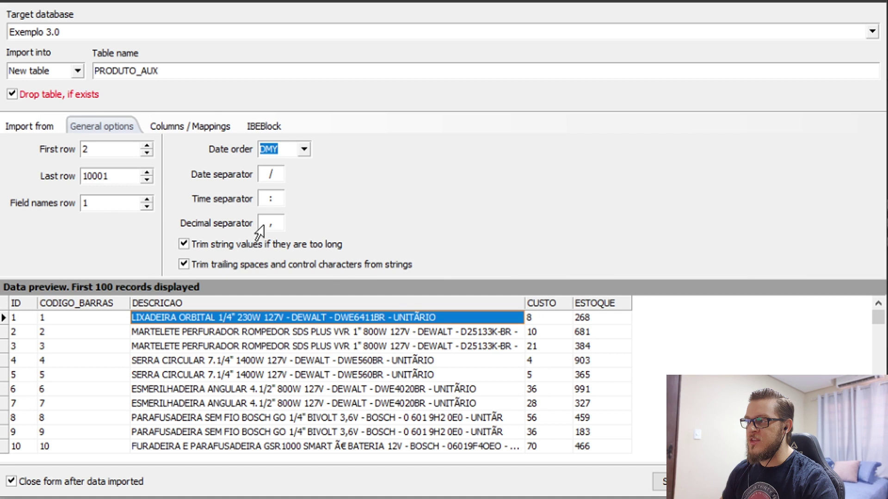
pyautogui.click(275, 198)
pyautogui.click(281, 198)
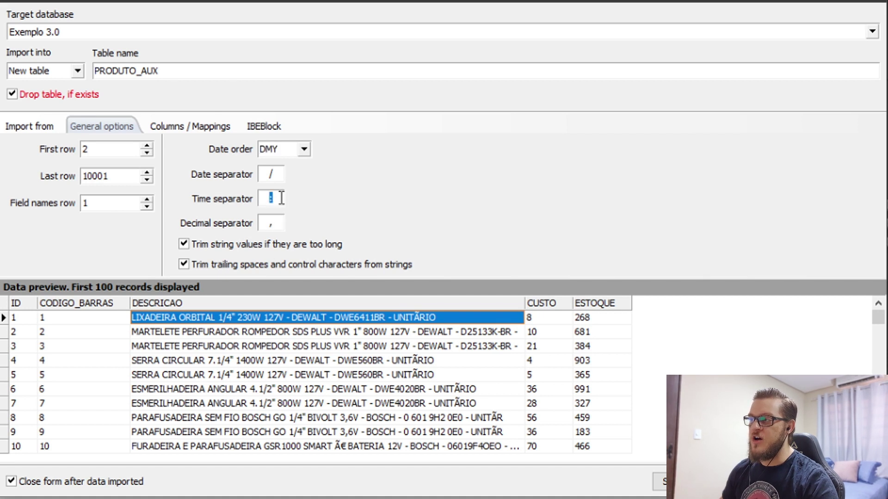
pyautogui.click(271, 223)
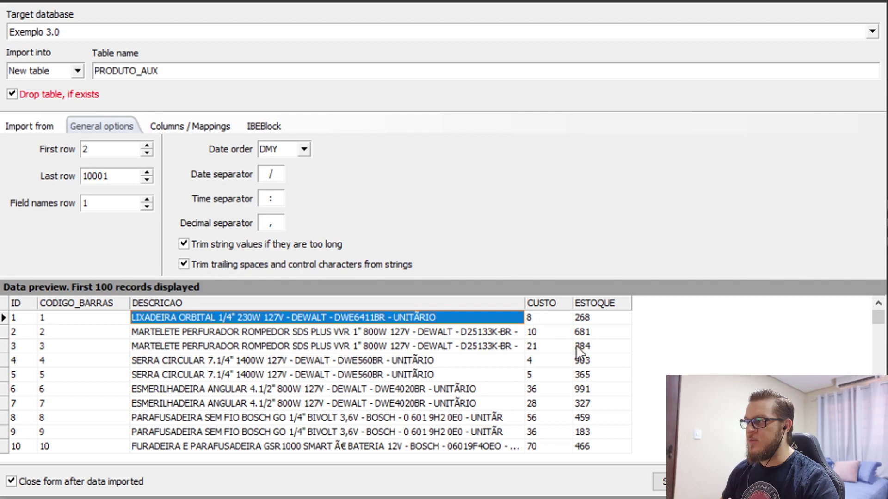
pyautogui.moveTo(878, 320)
pyautogui.mouseDown()
pyautogui.moveTo(878, 446)
pyautogui.moveTo(878, 317)
pyautogui.mouseUp()
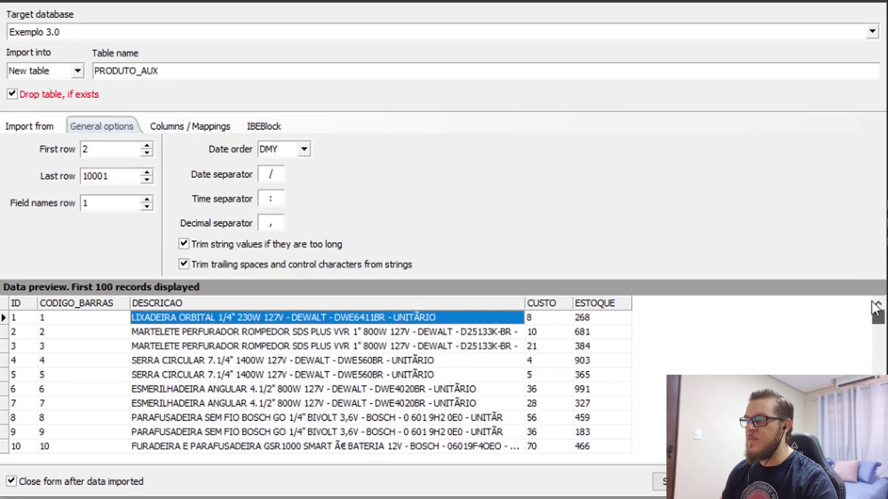
pyautogui.moveTo(275, 224); pyautogui.dragTo(252, 220)
pyautogui.click(280, 224)
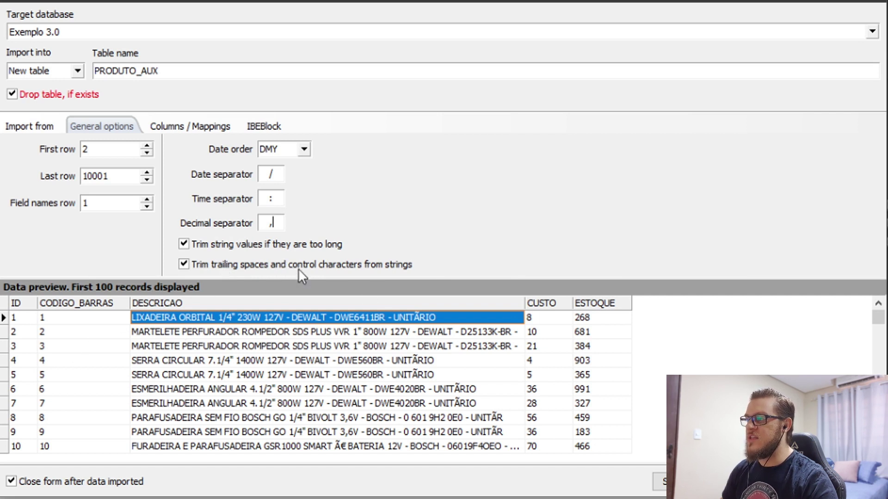
# - Review the column mappings, comparing the ID, CODIGO_BARRAS and DESCRICAO target fields with their source fields and checking the ID type
pyautogui.click(172, 129)
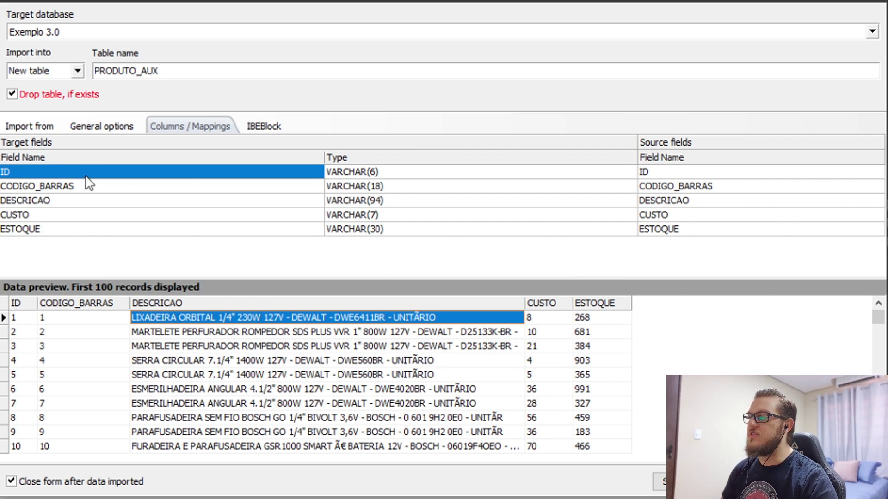
pyautogui.click(35, 171)
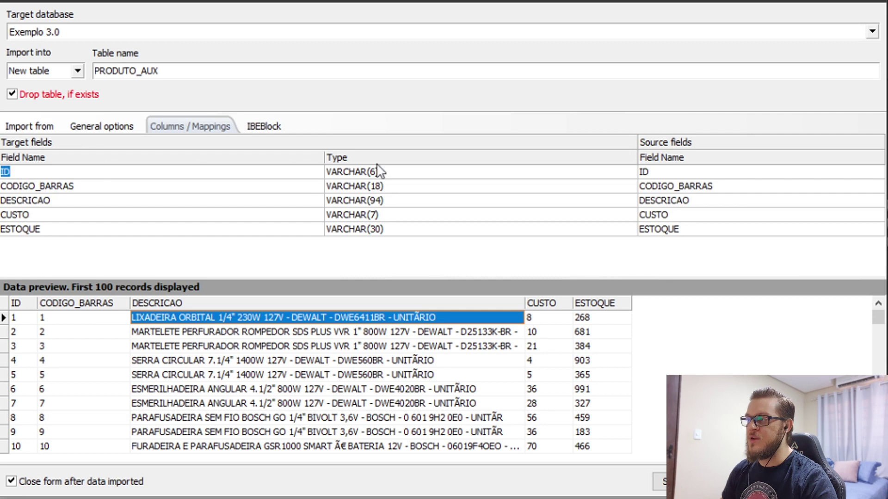
pyautogui.click(668, 171)
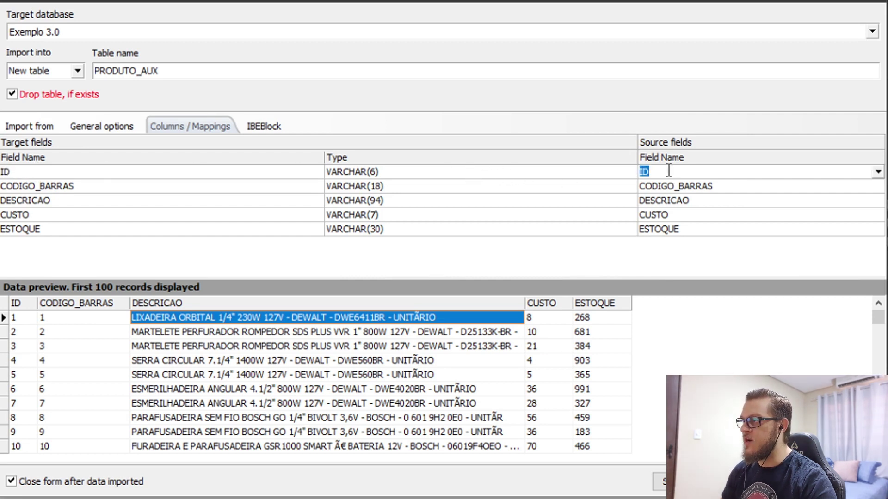
pyautogui.press('Tab')
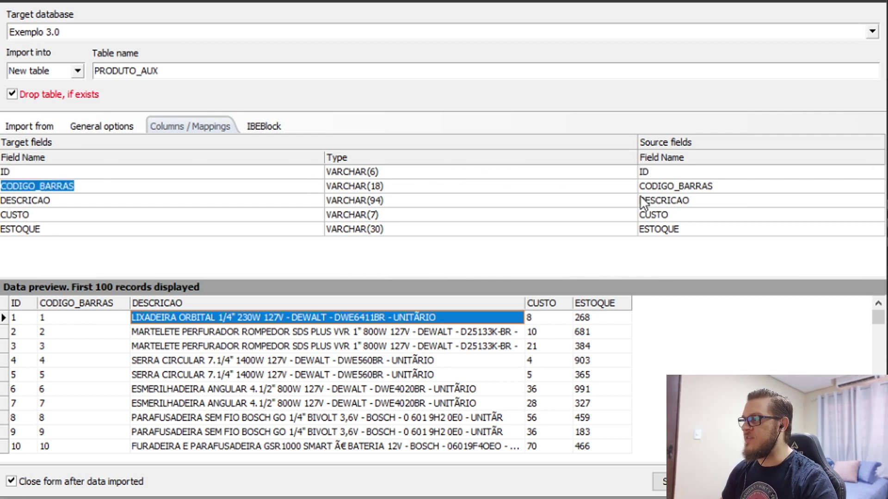
pyautogui.click(672, 187)
pyautogui.click(192, 206)
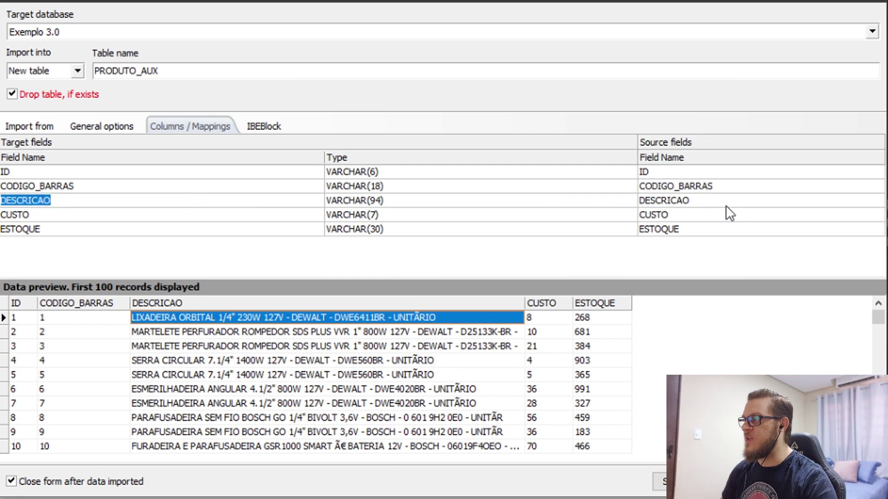
pyautogui.click(702, 201)
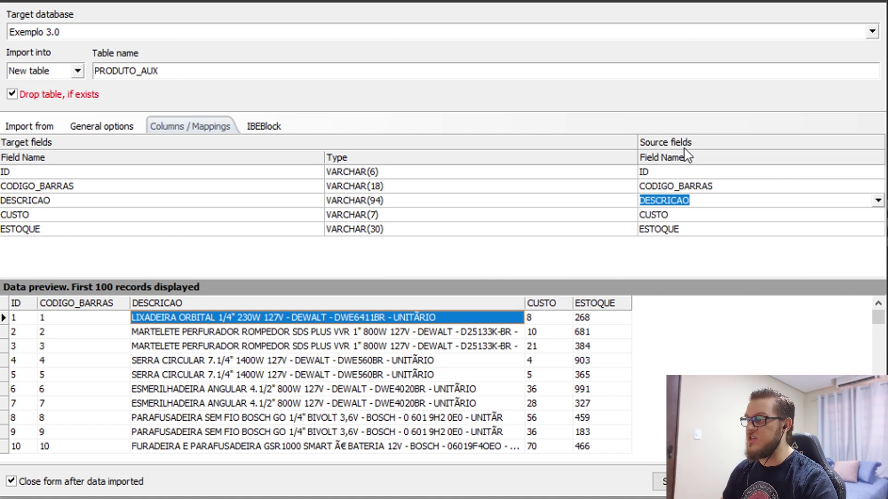
pyautogui.click(353, 176)
pyautogui.click(351, 175)
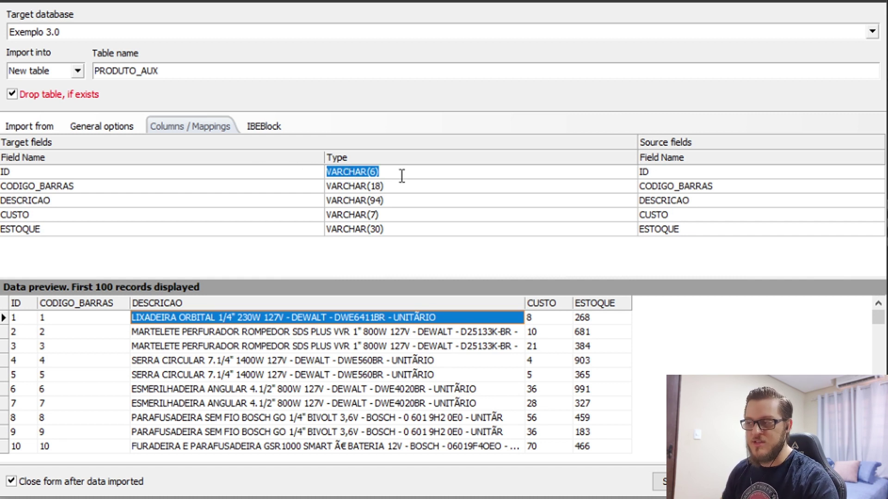
# - Rename the ID target field as ID_OLD and set its type to INTEGER
pyautogui.click(28, 170)
pyautogui.click(33, 171)
pyautogui.write('_OLD')
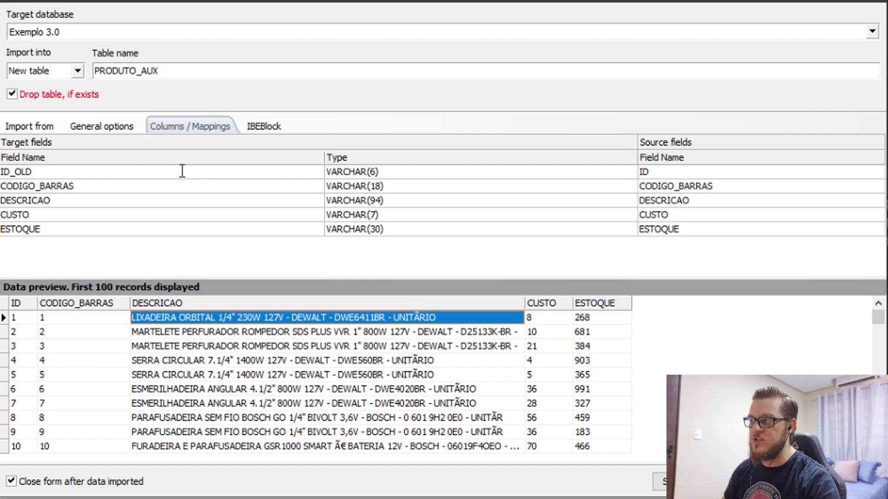
pyautogui.click(356, 172)
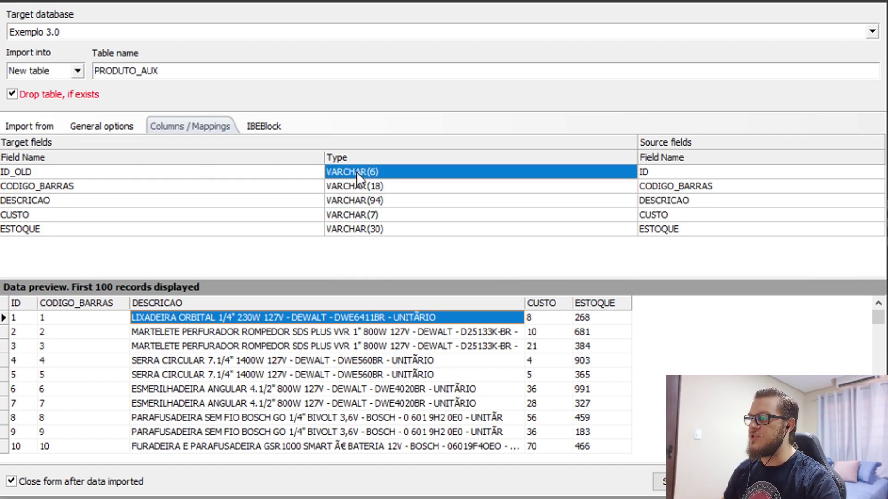
pyautogui.write('integer')
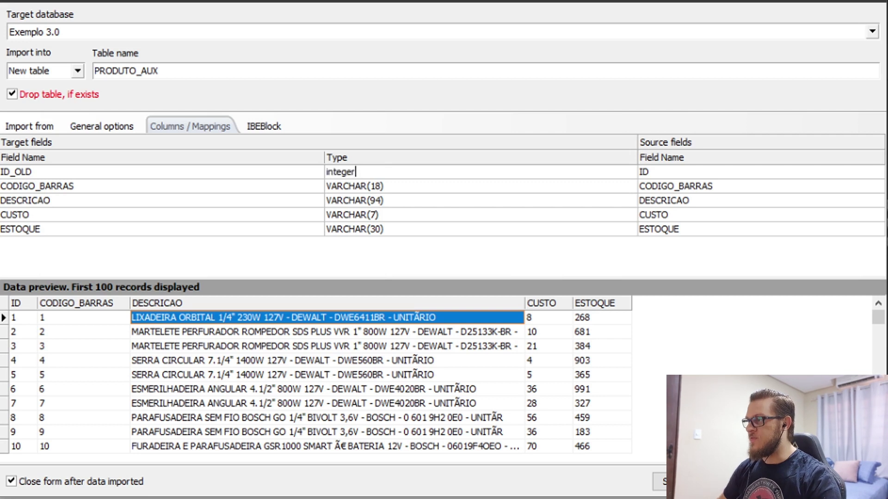
pyautogui.press('Return')
pyautogui.write('INTEGER')
pyautogui.press('Return')
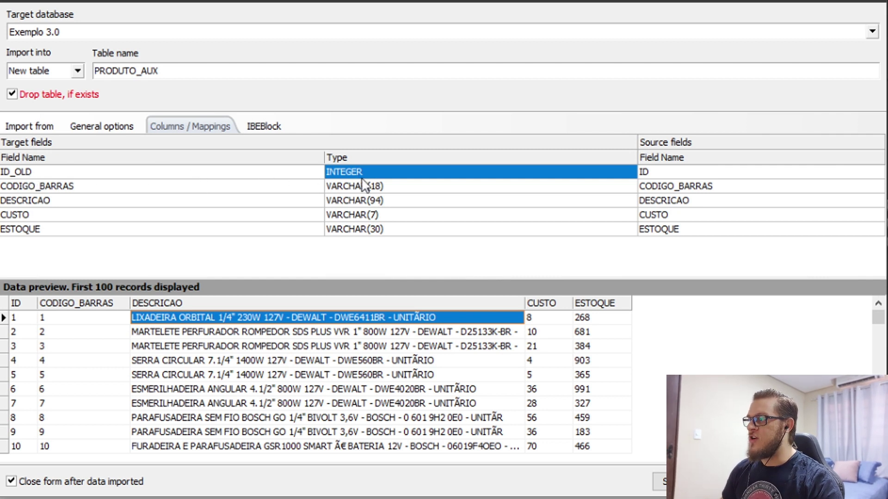
# - Set the type of the CODIGO_BARRAS target field to VARCHAR(14)
pyautogui.click(386, 185)
pyautogui.click(394, 184)
pyautogui.click(397, 186)
pyautogui.write('4')
pyautogui.press('Return')
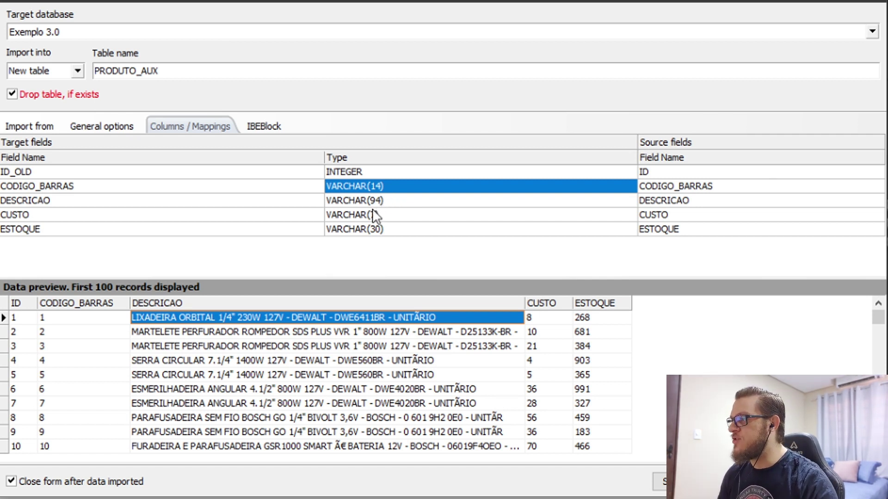
# - Set the type of the DESCRICAO target field to VARCHAR(100)
pyautogui.click(396, 199)
pyautogui.click(398, 199)
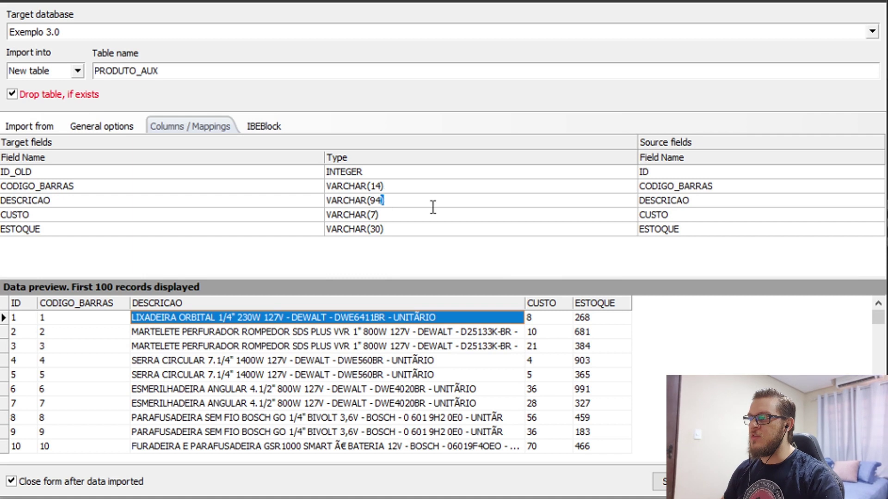
pyautogui.press('End')
pyautogui.hotkey('shift', 'Left')
pyautogui.hotkey('shift', 'Left')
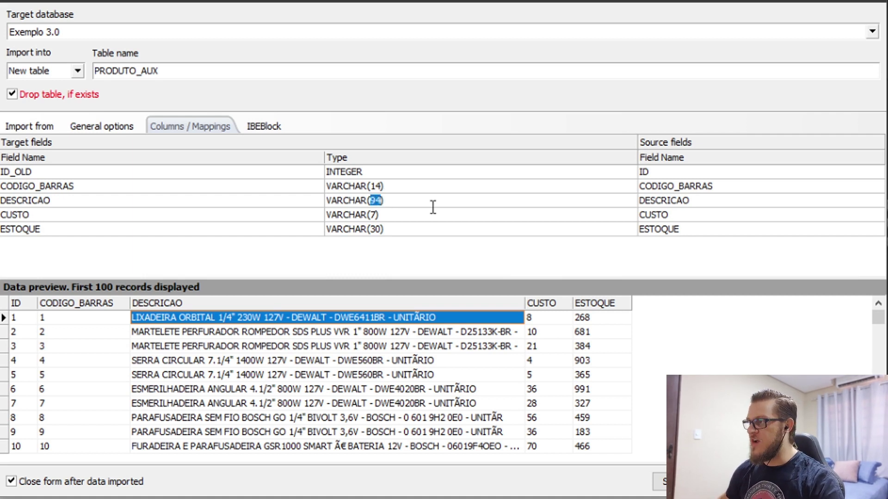
pyautogui.write('100')
pyautogui.press('Return')
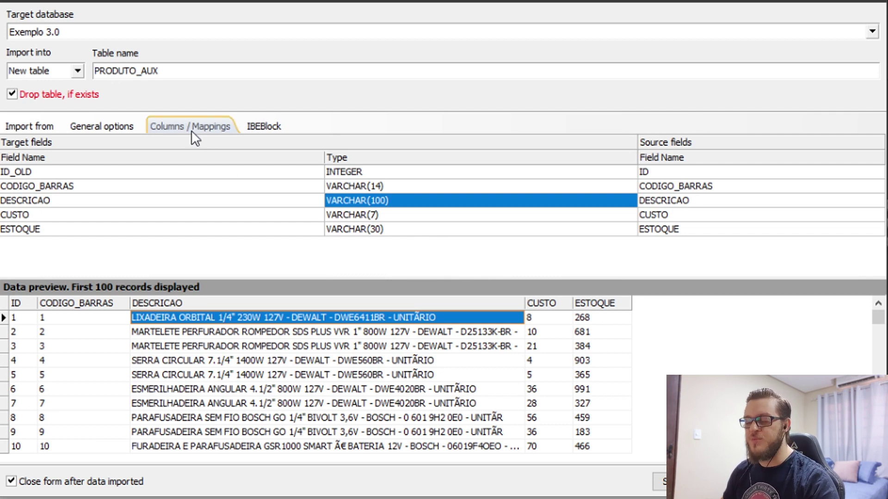
# - Set the type of the CUSTO target field to NUMERIC(15,2)
pyautogui.click(353, 216)
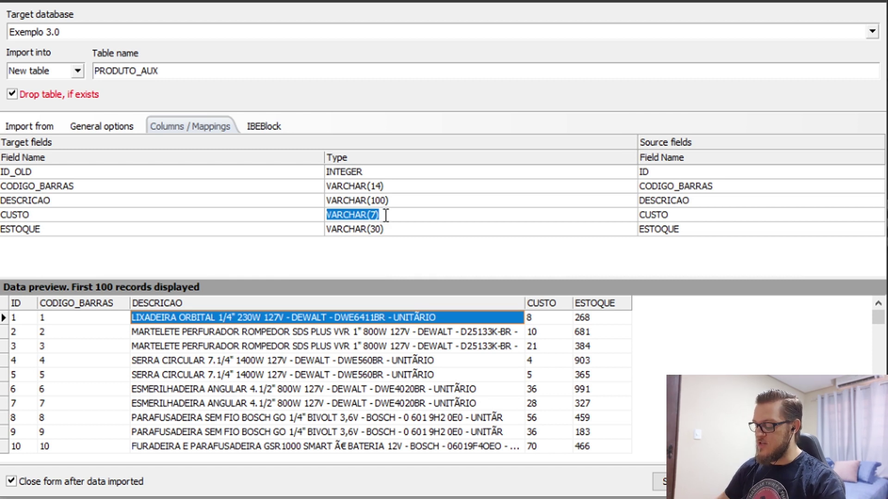
pyautogui.write('NUMERIC(15,2')
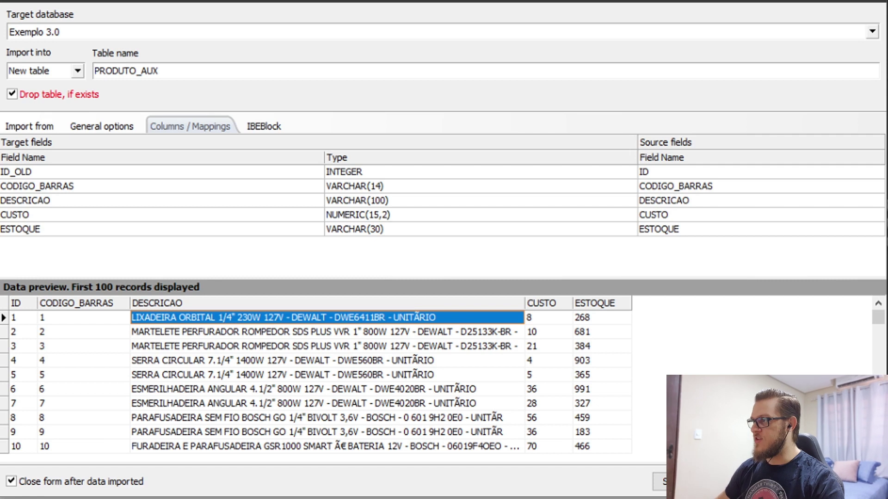
pyautogui.write(')')
pyautogui.press('Return')
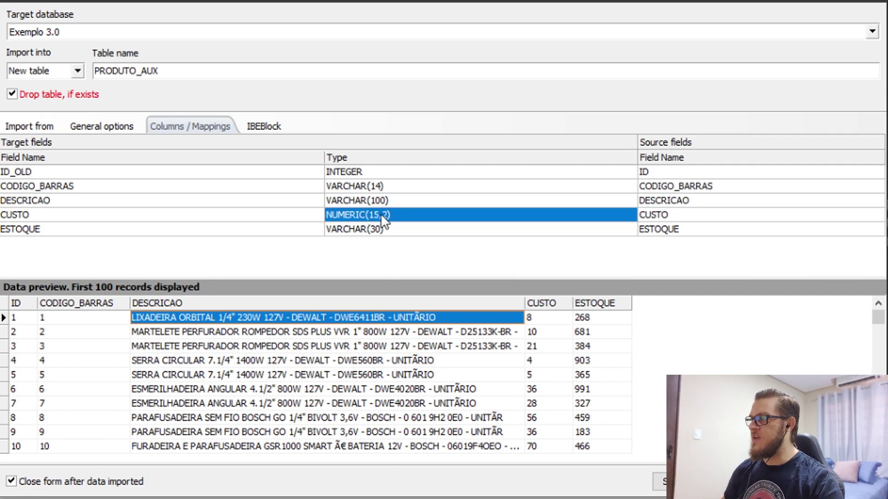
# - Copy the NUMERIC(15,2) type from CUSTO to the ESTOQUE target field
pyautogui.click(380, 214)
pyautogui.hotkey('ctrl', 'c')
pyautogui.click(386, 229)
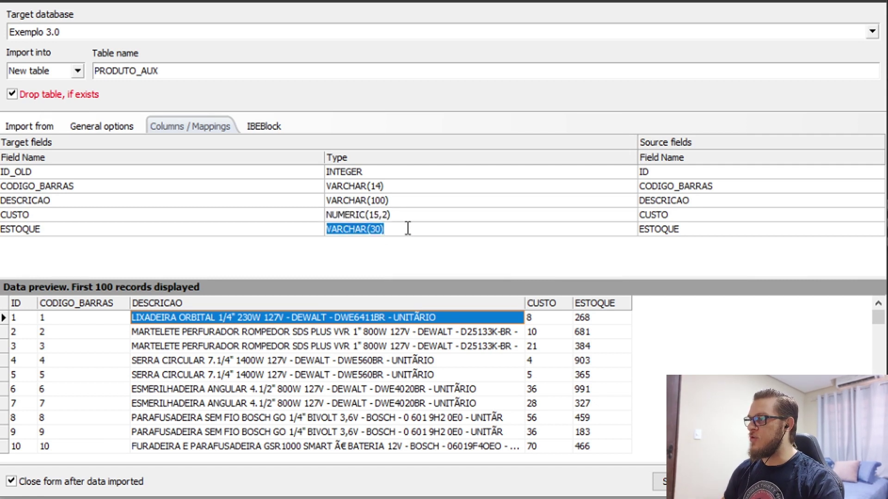
pyautogui.hotkey('ctrl', 'v')
pyautogui.press('Return')
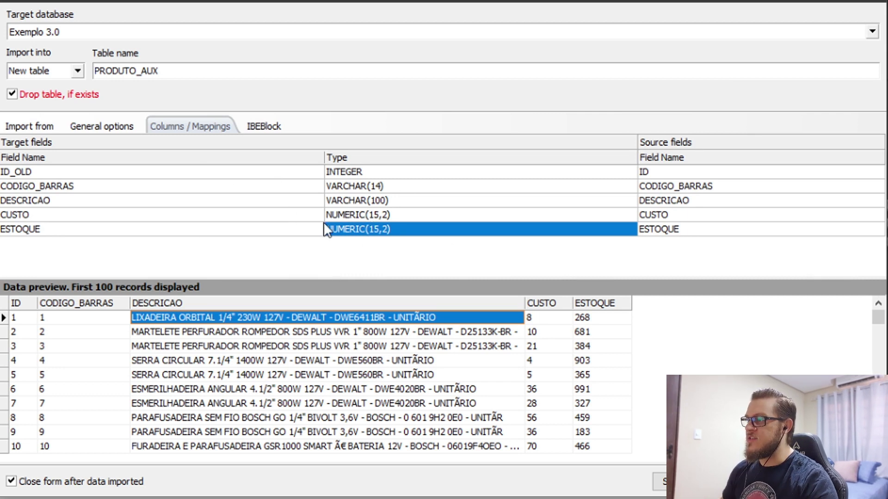
# - Read through the generated IBEBlock import script to its end, including table creation, mappings and import options, and return to its start
pyautogui.click(263, 127)
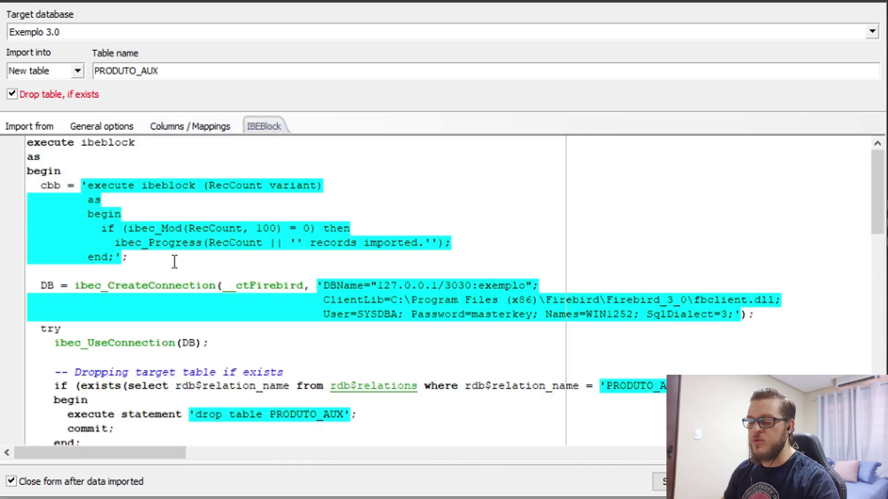
pyautogui.press('Down')
pyautogui.press('Down')
pyautogui.press('Down')
pyautogui.press('Down')
pyautogui.press('Down')
pyautogui.press('Down')
pyautogui.press('Down')
pyautogui.press('Down')
pyautogui.press('Down')
pyautogui.press('Down')
pyautogui.press('Down')
pyautogui.press('Down')
pyautogui.press('Down')
pyautogui.press('Down')
pyautogui.press('Down')
pyautogui.press('Down')
pyautogui.press('Down')
pyautogui.press('Down')
pyautogui.press('Down')
pyautogui.press('Down')
pyautogui.press('Down')
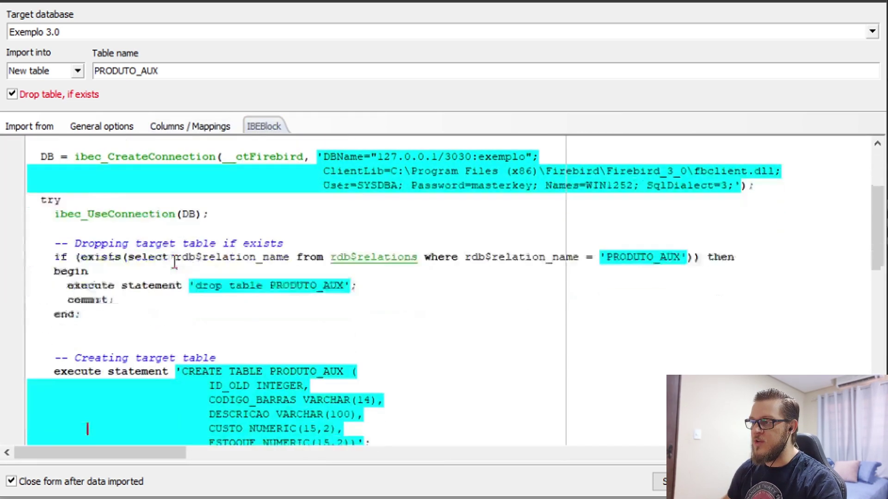
pyautogui.press('Down')
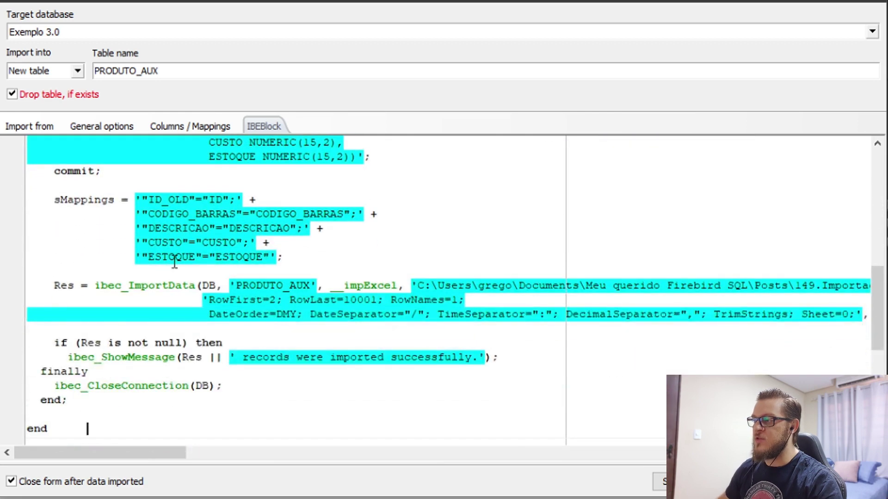
pyautogui.hotkey('ctrl', 'Home')
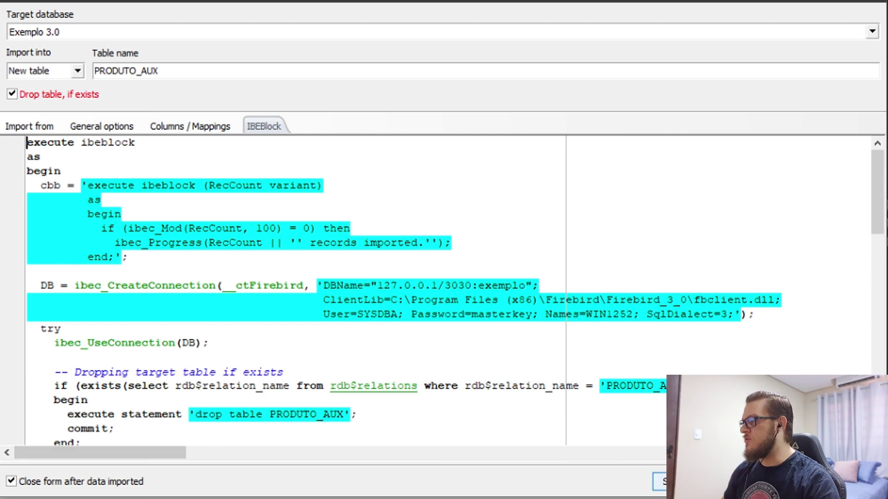
# - Turn off the option that closes the import form after the data is imported
pyautogui.click(134, 272)
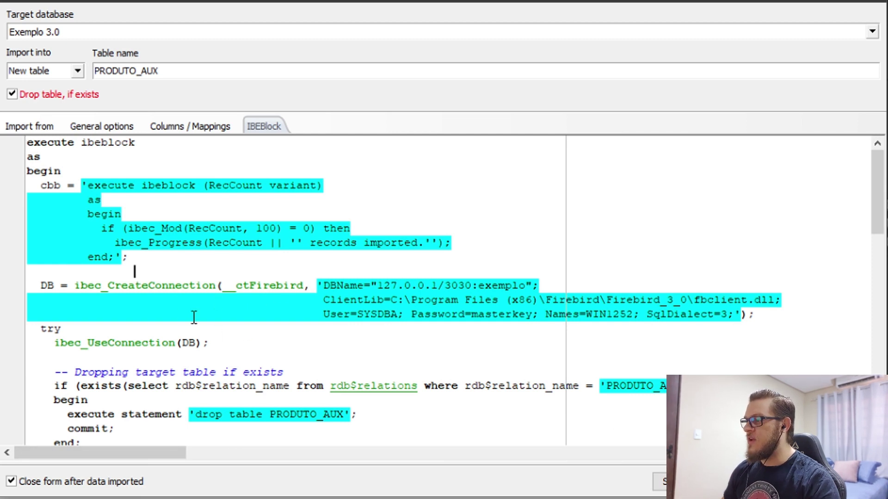
pyautogui.click(25, 481)
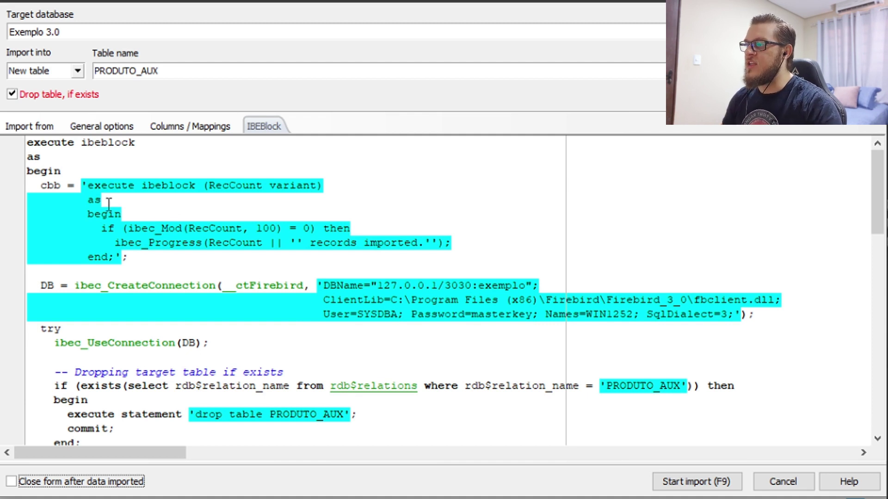
# - Examine the cbb progress block in the script, including its RecCount check against 100 and the records imported message
pyautogui.moveTo(88, 185); pyautogui.dragTo(119, 256)
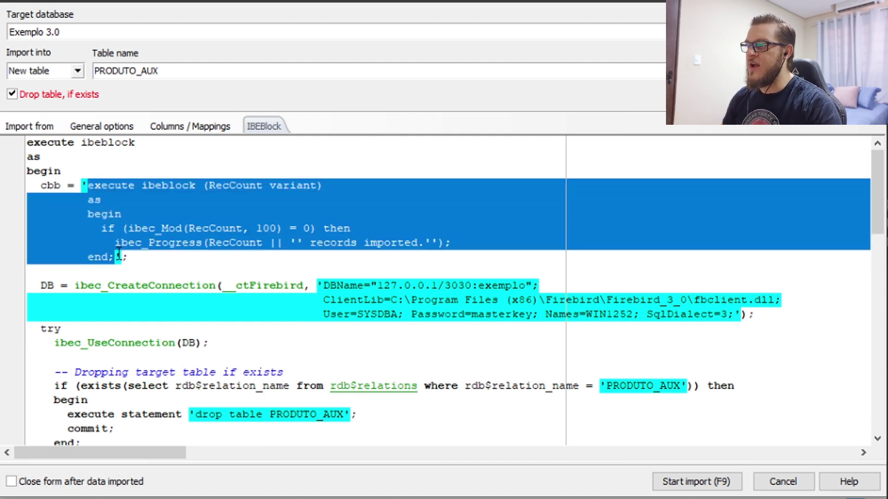
pyautogui.click(54, 188)
pyautogui.click(108, 185)
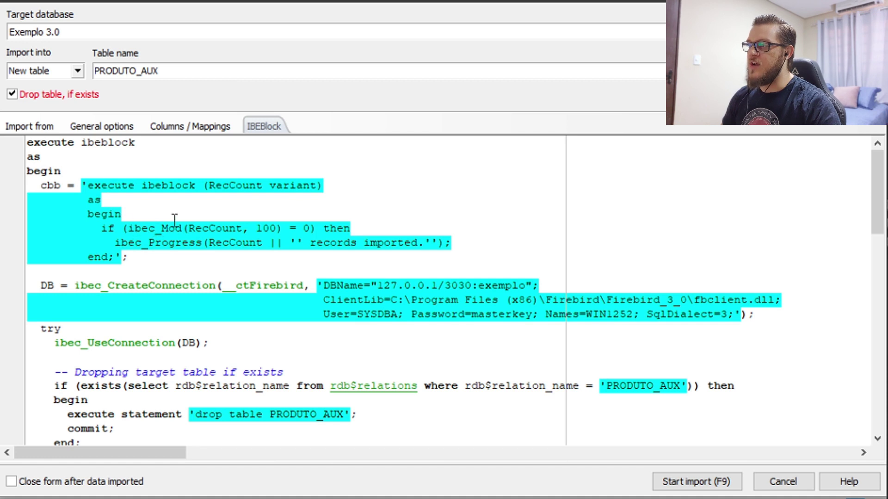
pyautogui.doubleClick(201, 229)
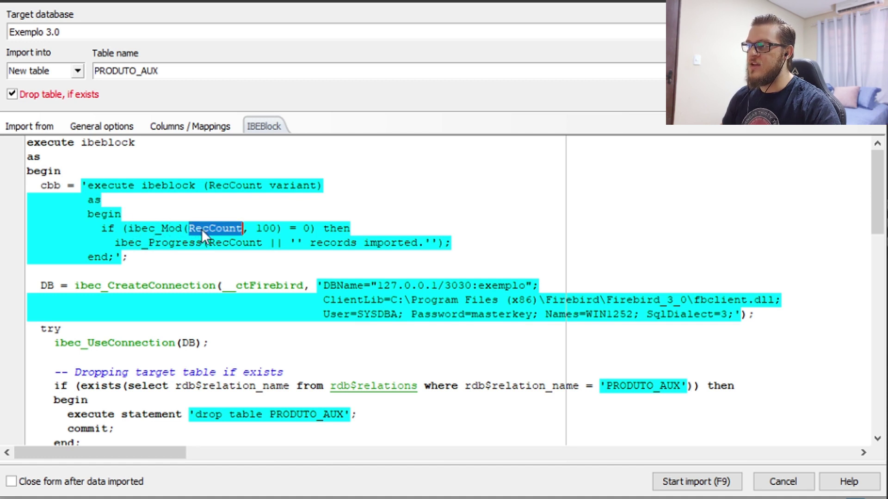
pyautogui.doubleClick(266, 229)
pyautogui.click(310, 230)
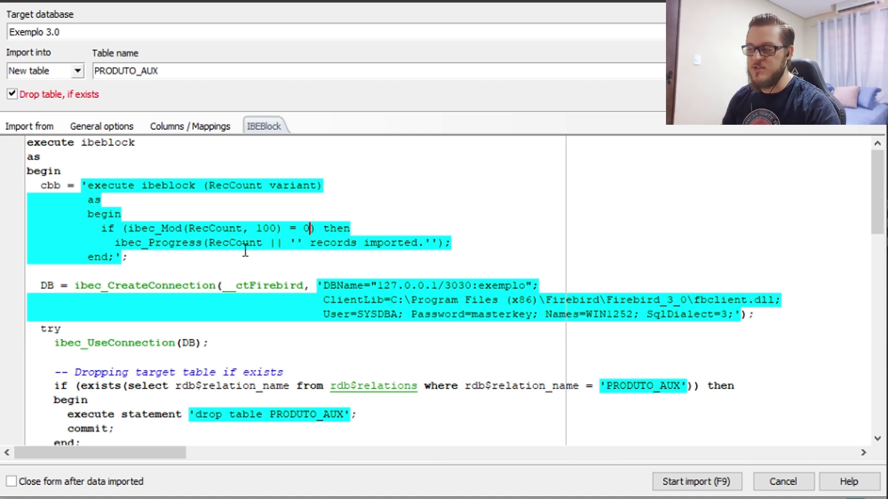
pyautogui.doubleClick(329, 249)
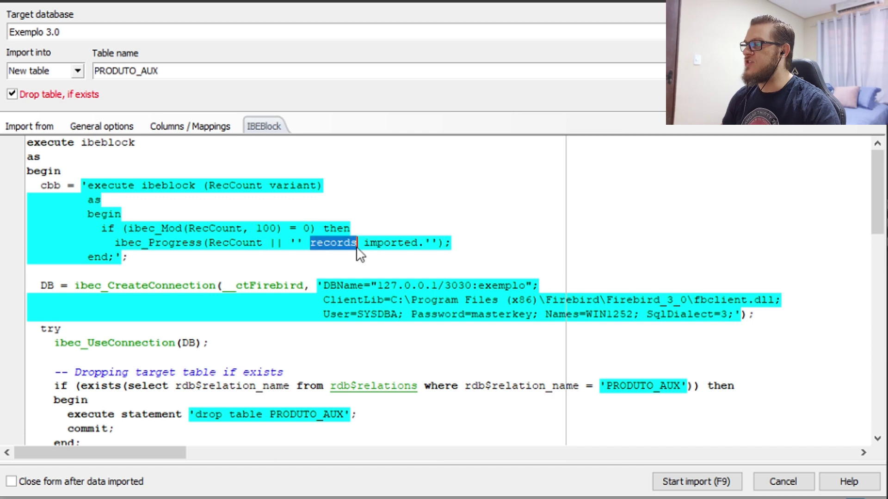
pyautogui.doubleClick(376, 250)
pyautogui.click(391, 244)
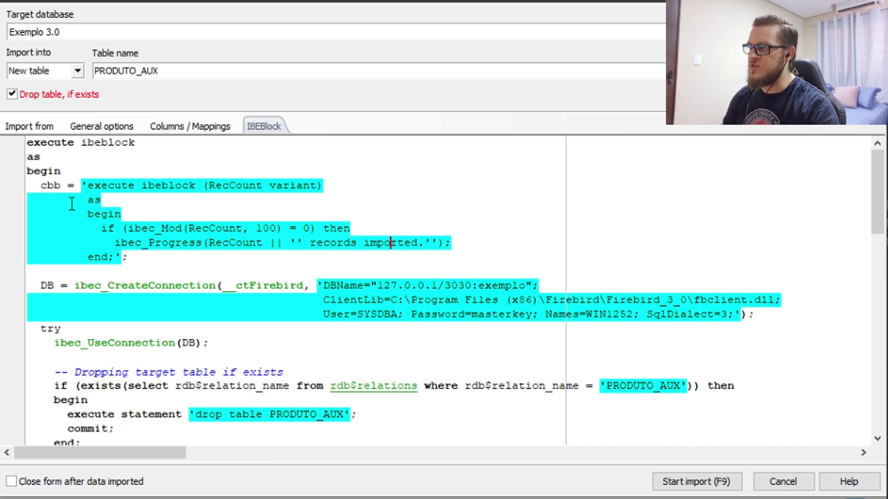
pyautogui.doubleClick(50, 186)
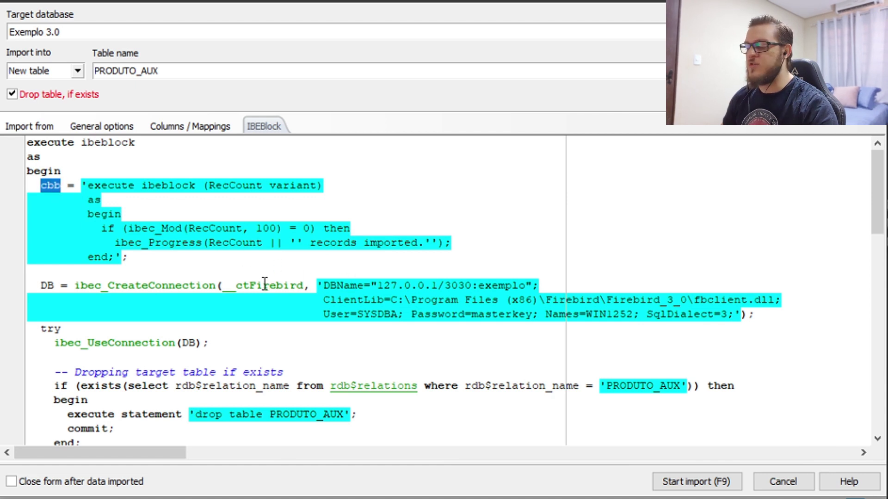
# - Examine the script's Firebird connection parameters and the block that drops PRODUTO_AUX if it exists
pyautogui.click(162, 272)
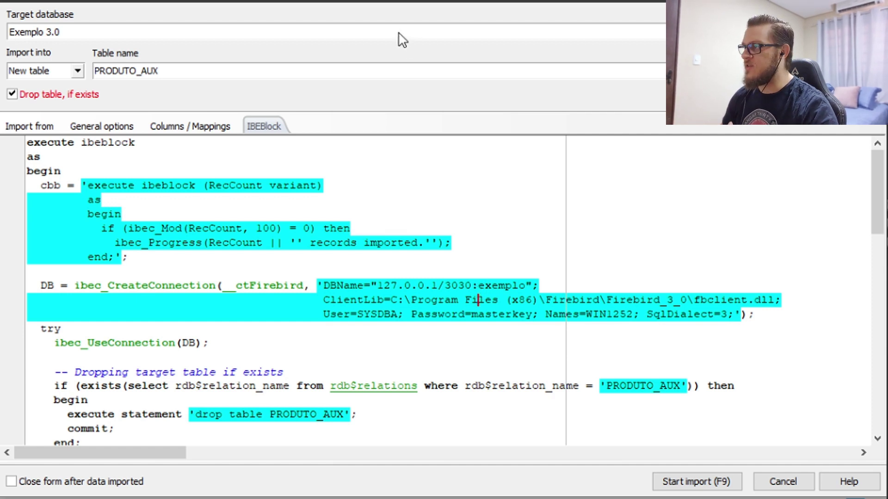
pyautogui.click(627, 299)
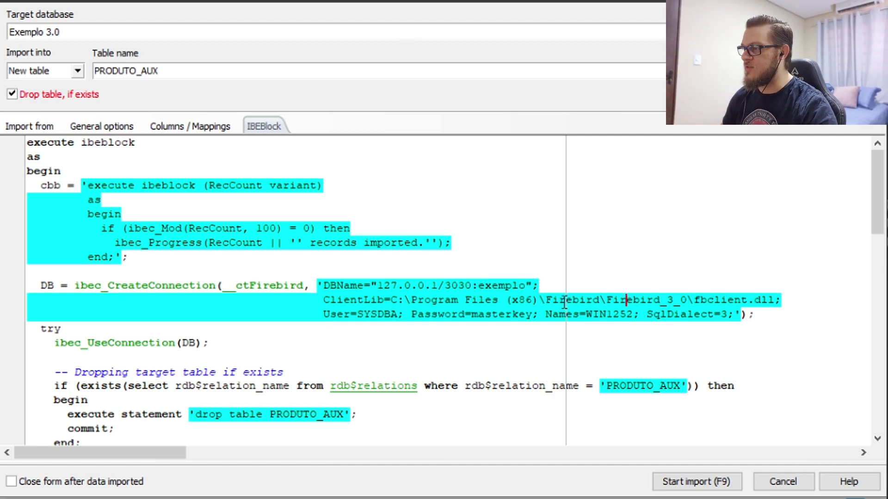
pyautogui.scroll(-1, 551, 302)
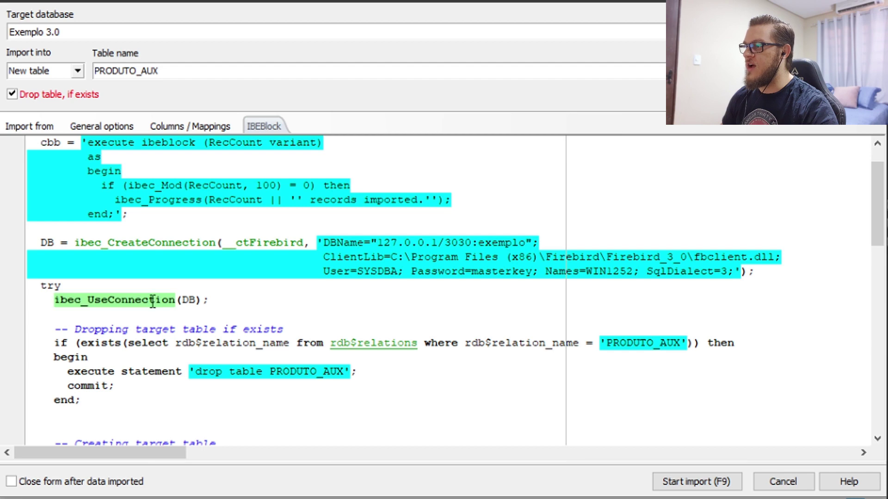
pyautogui.scroll(-2, 181, 292)
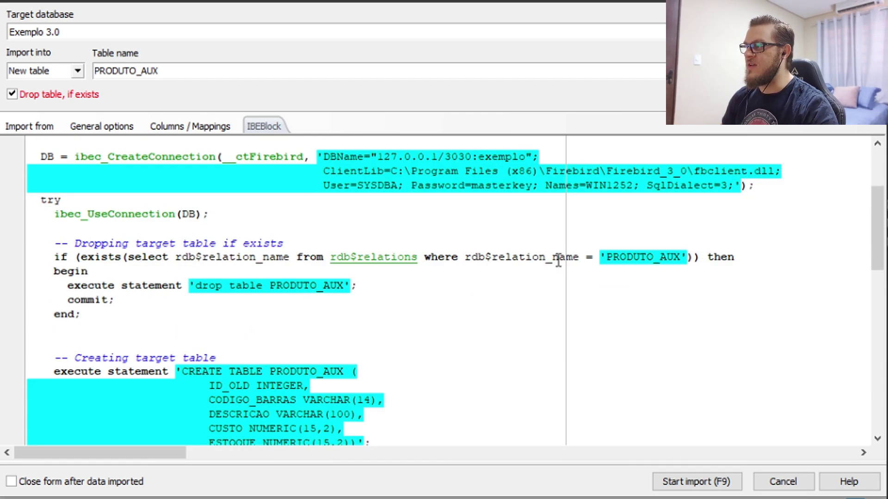
pyautogui.moveTo(195, 287); pyautogui.dragTo(321, 289)
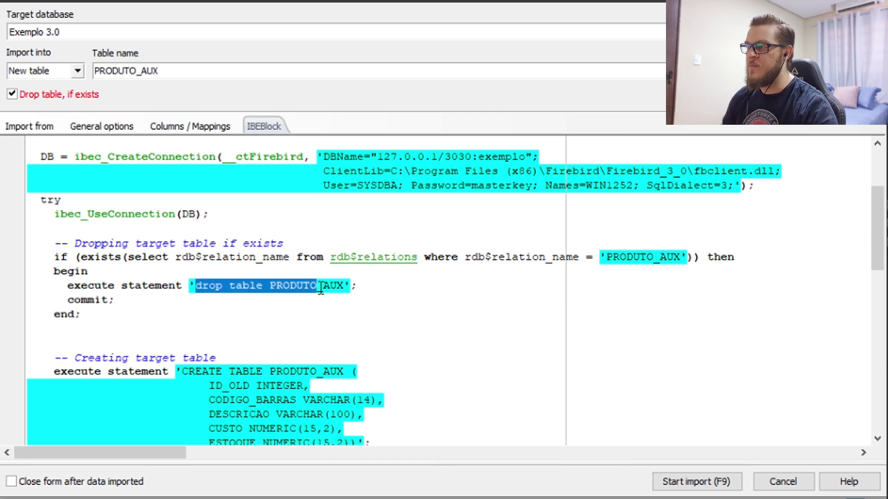
pyautogui.scroll(-2, 257, 277)
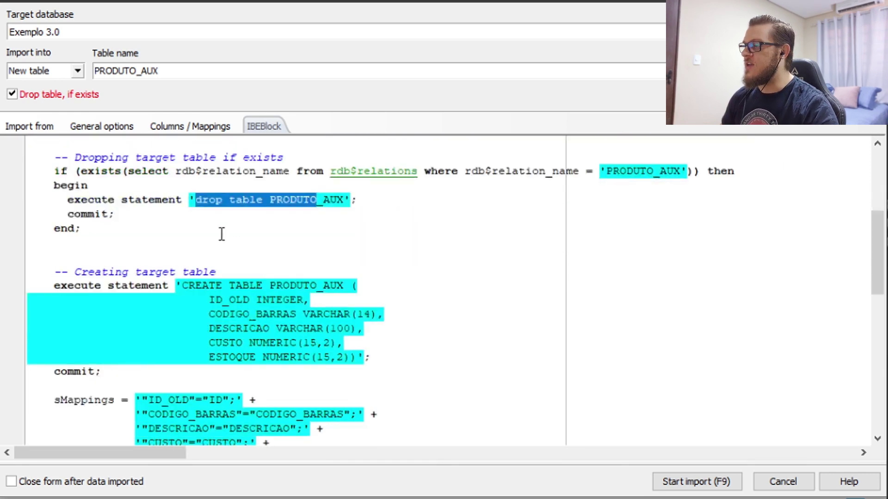
# - Review the CREATE TABLE PRODUTO_AUX statement, its column definitions and the commit that follows it
pyautogui.scroll(-1, 221, 234)
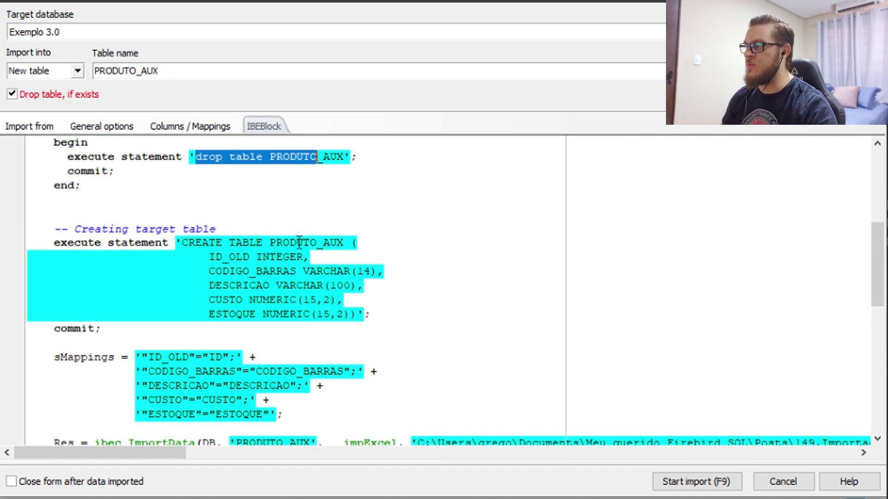
pyautogui.doubleClick(230, 256)
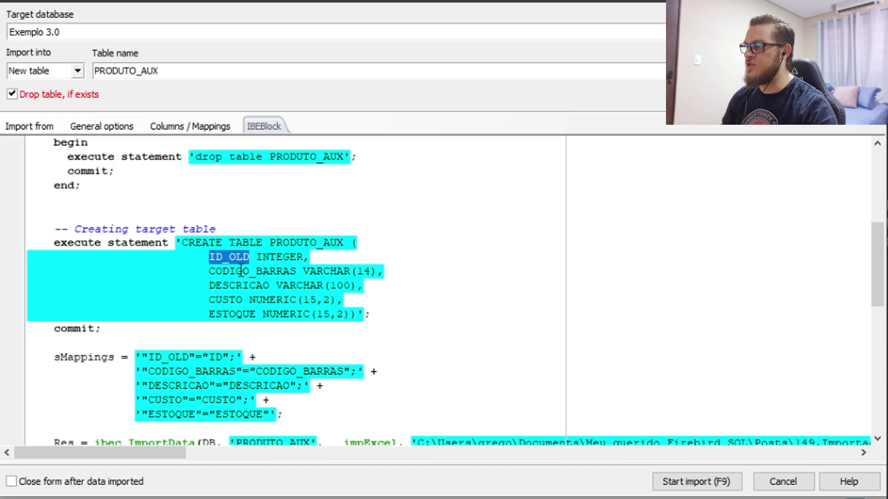
pyautogui.click(235, 272)
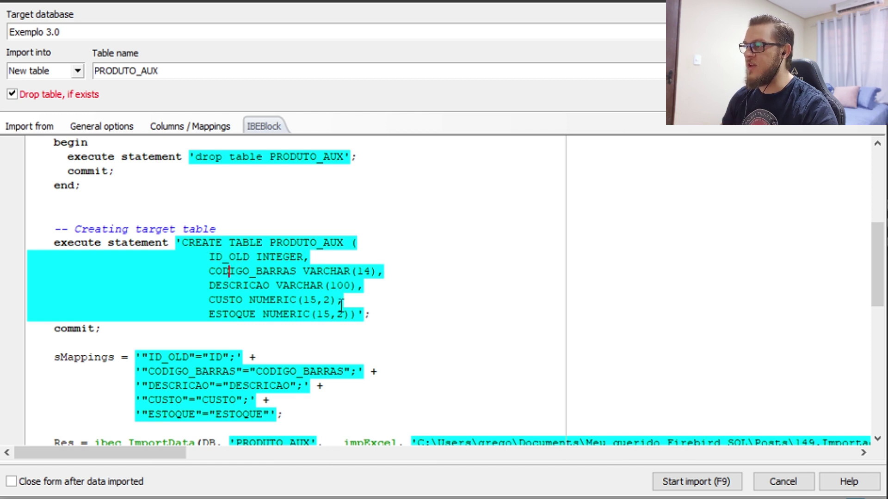
pyautogui.scroll(-2, 292, 272)
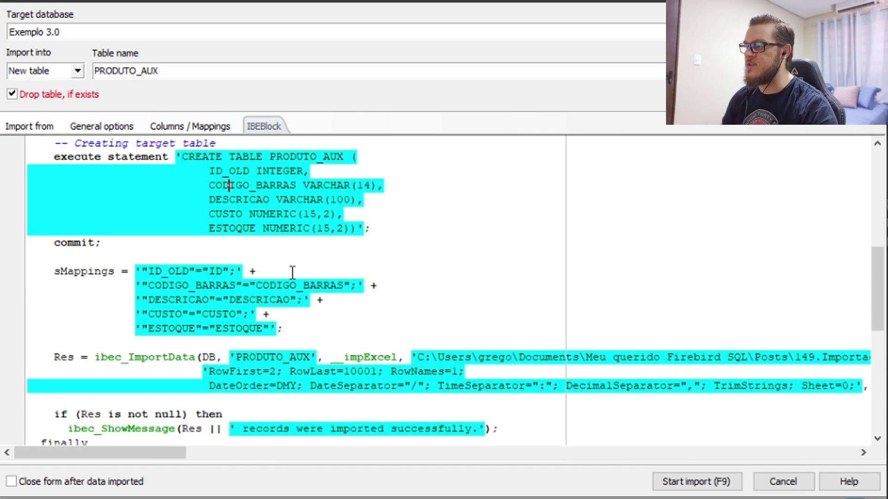
pyautogui.doubleClick(92, 245)
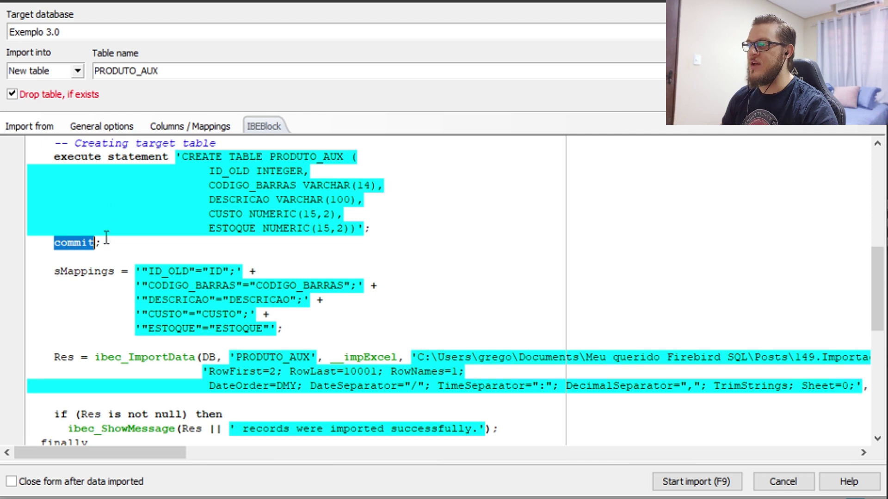
# - Examine the sMappings assignments, comparing the target fields such as ID_OLD and CODIGO_BARRAS with their source columns
pyautogui.doubleClick(102, 273)
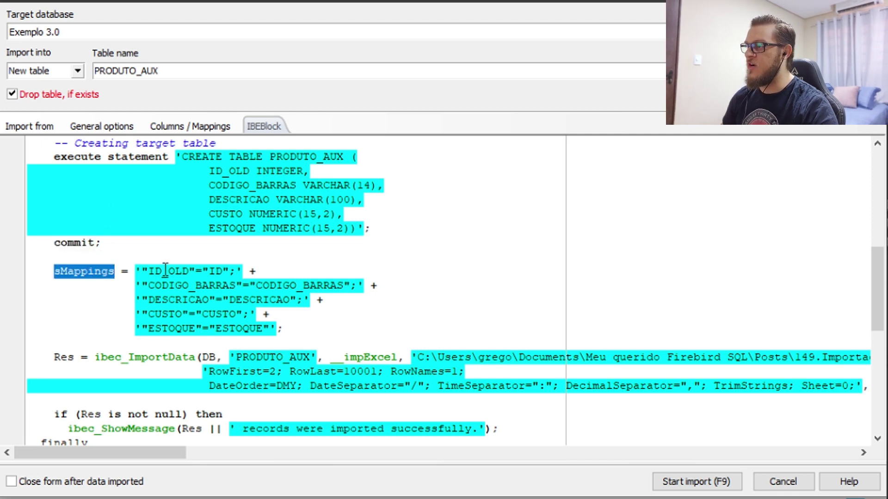
pyautogui.click(219, 265)
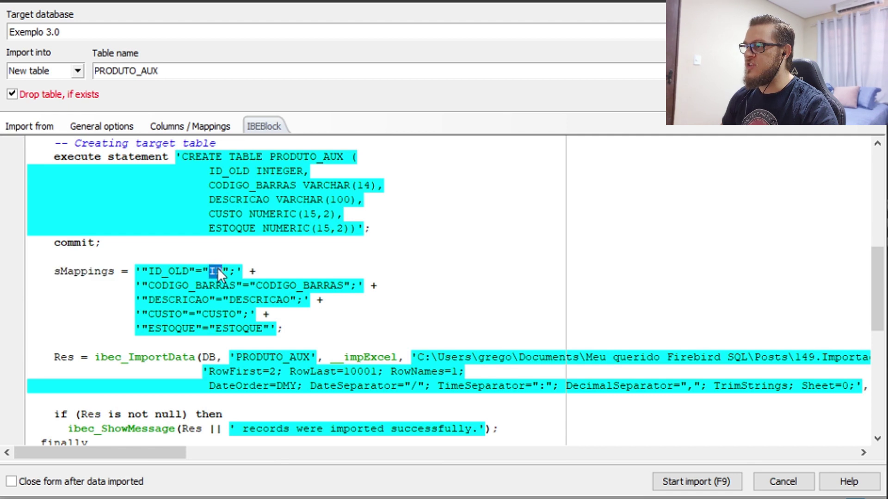
pyautogui.doubleClick(182, 270)
pyautogui.doubleClick(270, 286)
pyautogui.doubleClick(192, 287)
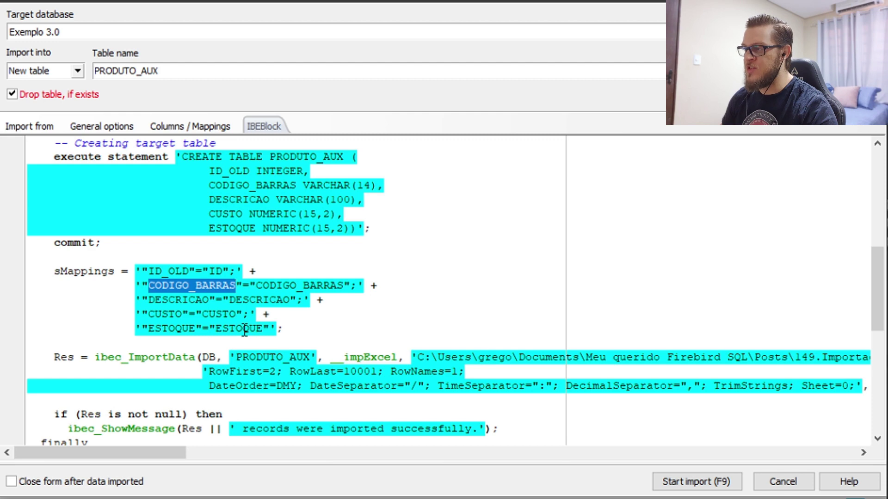
pyautogui.doubleClick(74, 271)
pyautogui.scroll(-2, 153, 266)
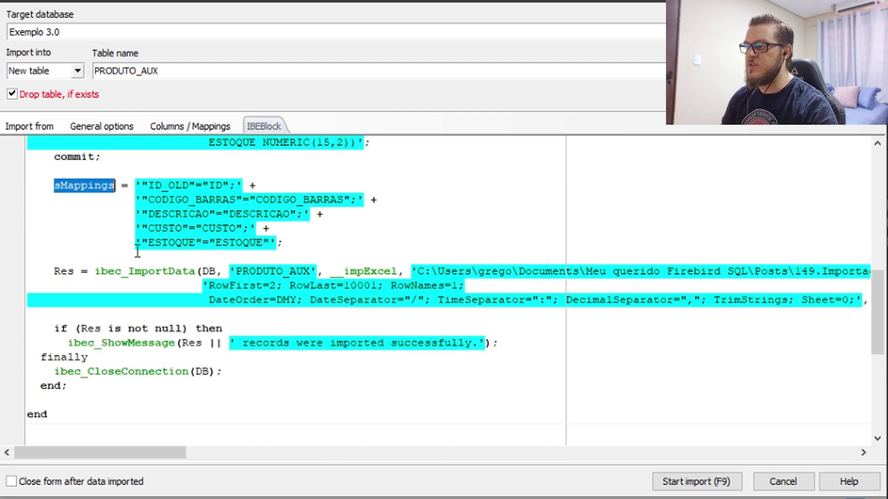
# - Examine the first ibec_ImportData arguments: the target connection, the target table and the import type
pyautogui.doubleClick(162, 272)
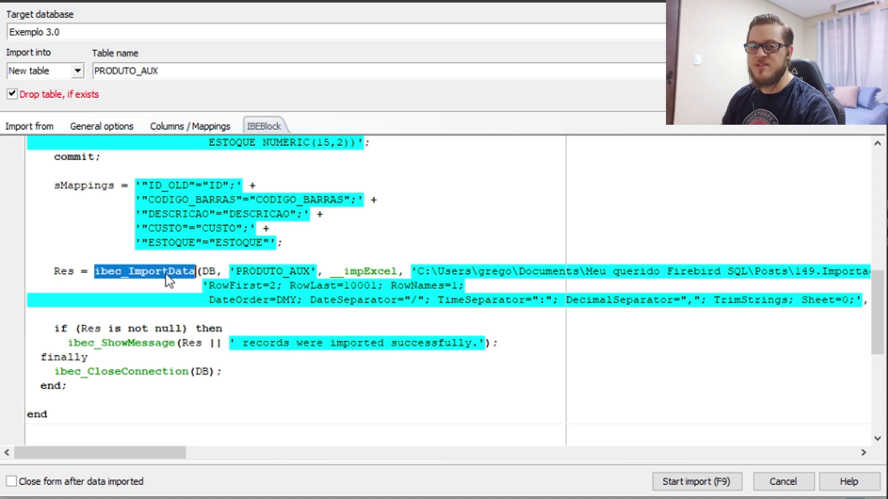
pyautogui.click(166, 274)
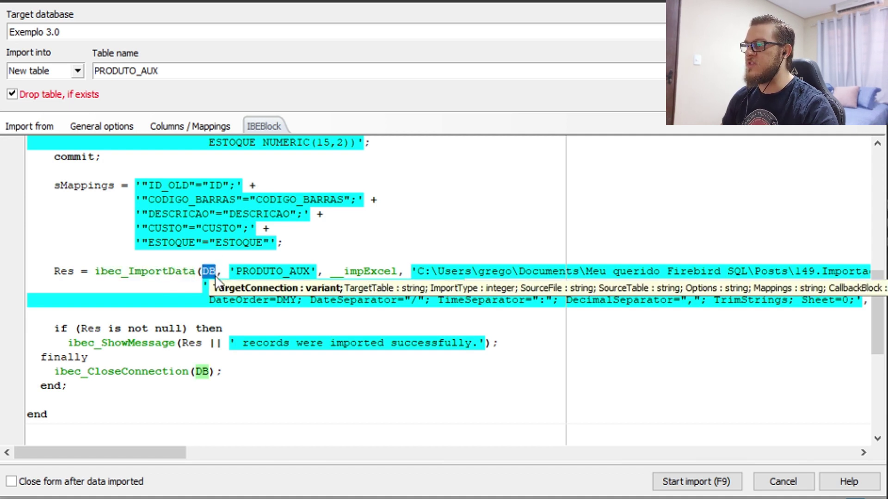
pyautogui.doubleClick(281, 272)
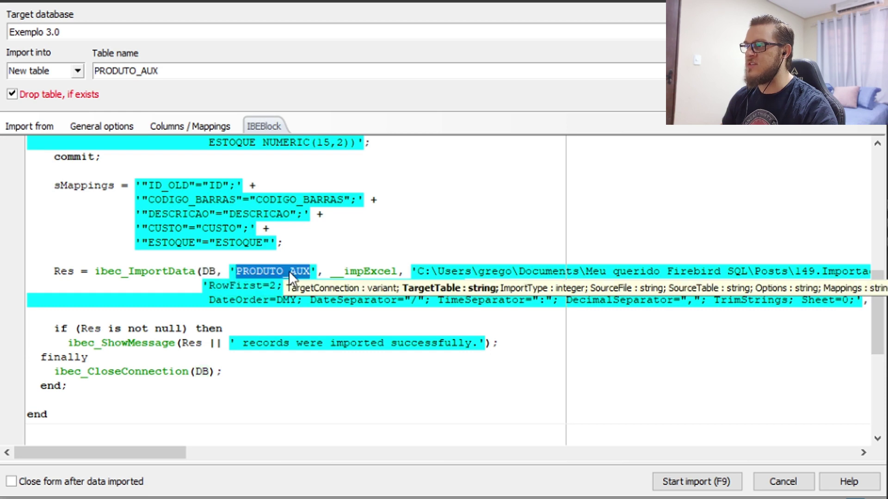
pyautogui.scroll(2, 289, 273)
pyautogui.scroll(-1, 196, 212)
pyautogui.scroll(2, 230, 198)
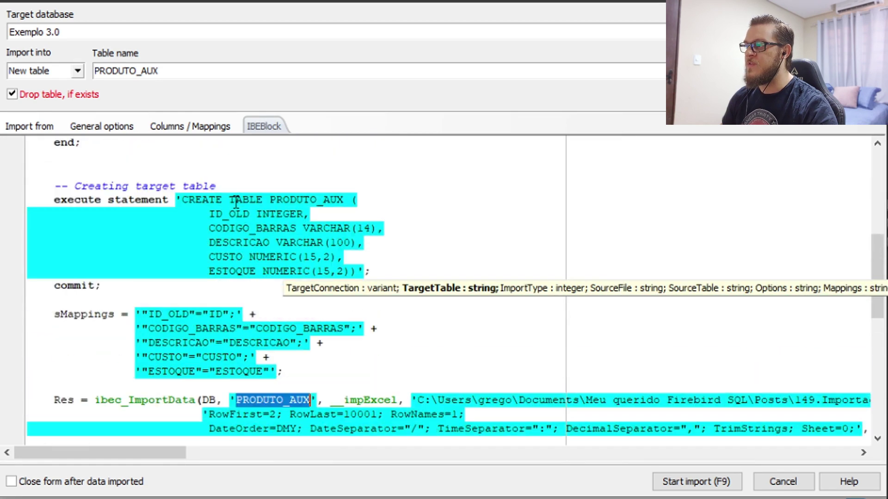
pyautogui.scroll(-2, 211, 292)
pyautogui.click(376, 313)
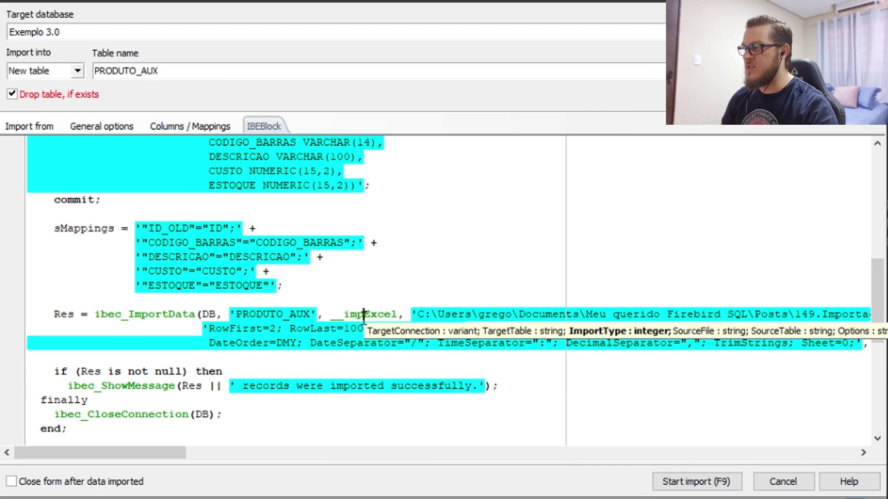
# - Review the remaining ibec_ImportData arguments, from the source file and empty source table to the row, date and separator options
pyautogui.click(416, 314)
pyautogui.moveTo(143, 451); pyautogui.dragTo(217, 459)
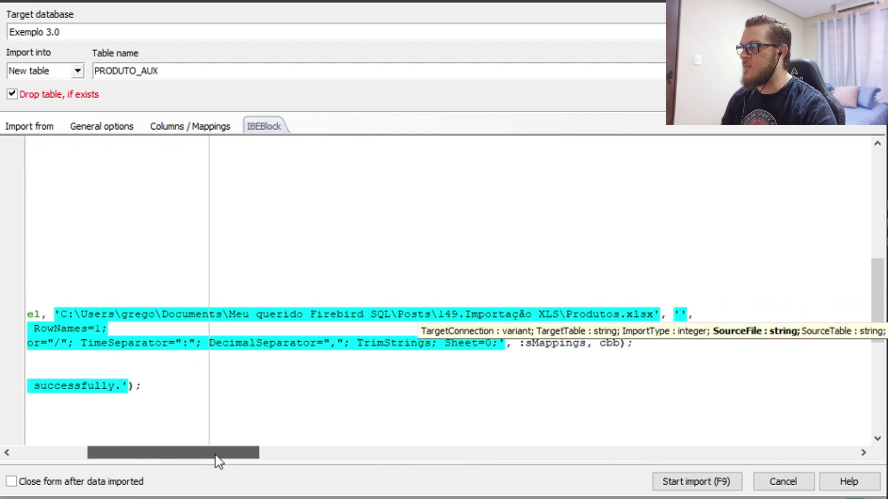
pyautogui.click(676, 315)
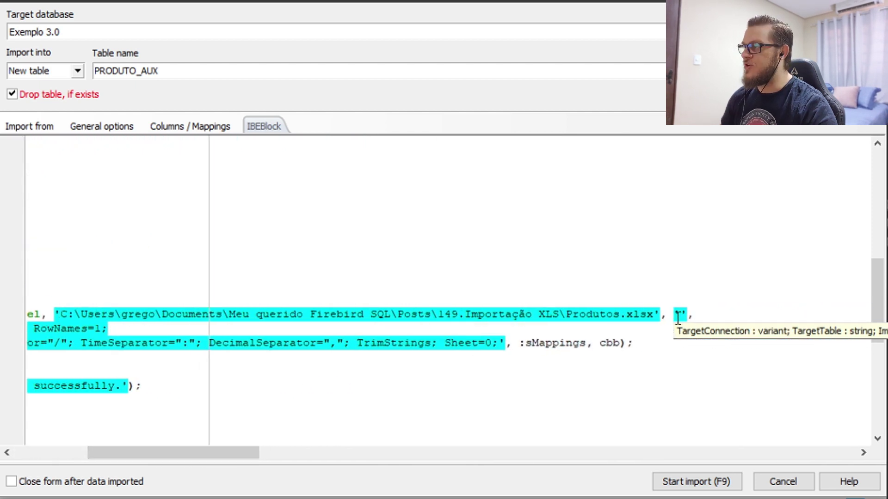
pyautogui.moveTo(206, 454); pyautogui.dragTo(132, 452)
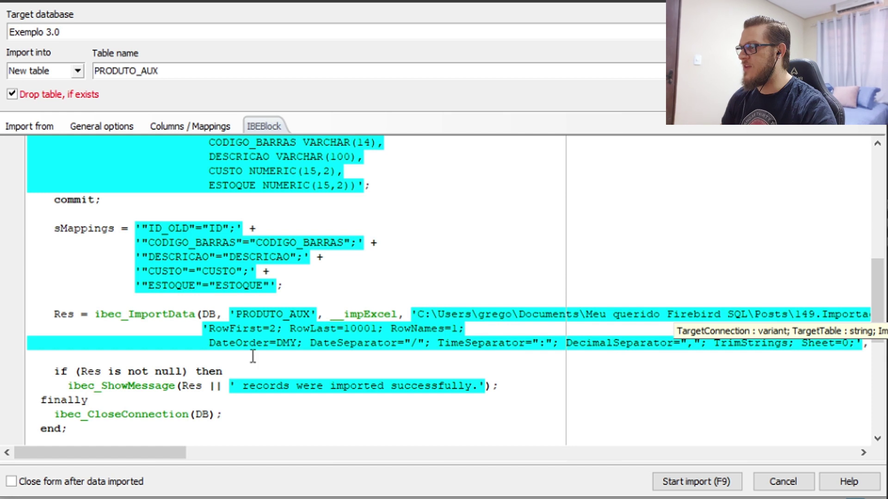
pyautogui.click(233, 342)
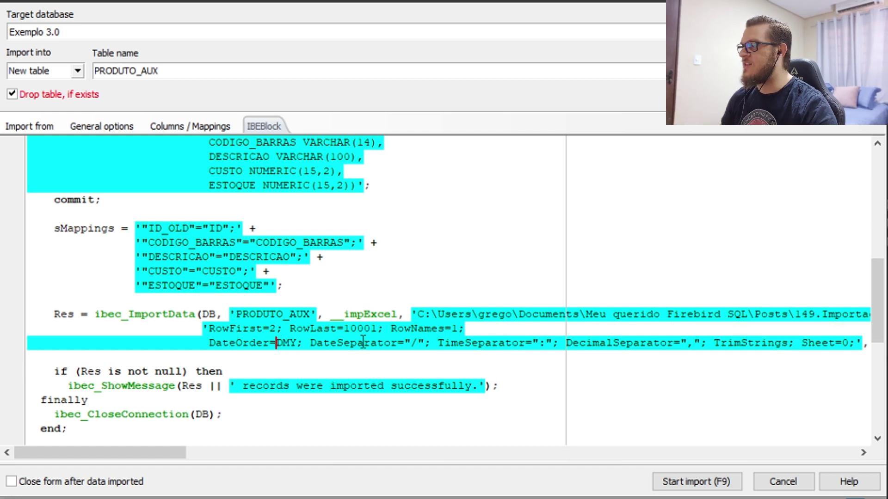
pyautogui.moveTo(146, 453); pyautogui.dragTo(195, 454)
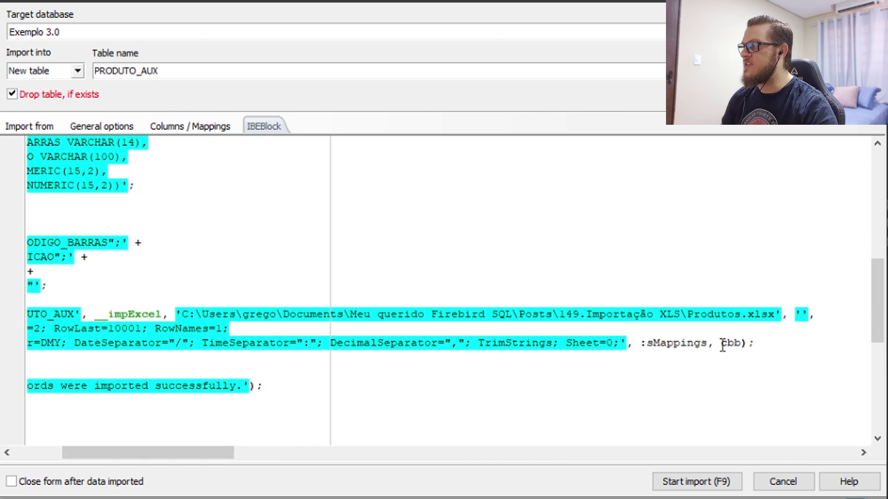
# - Trace the cbb and sMappings arguments of ibec_ImportData back to their definitions and return to the script's start
pyautogui.moveTo(206, 453); pyautogui.dragTo(156, 458)
pyautogui.scroll(8, 149, 362)
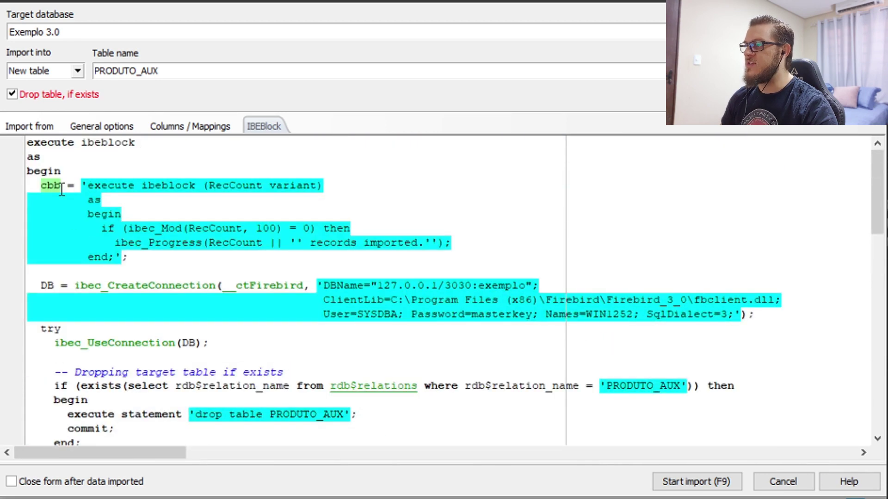
pyautogui.scroll(-10, 138, 217)
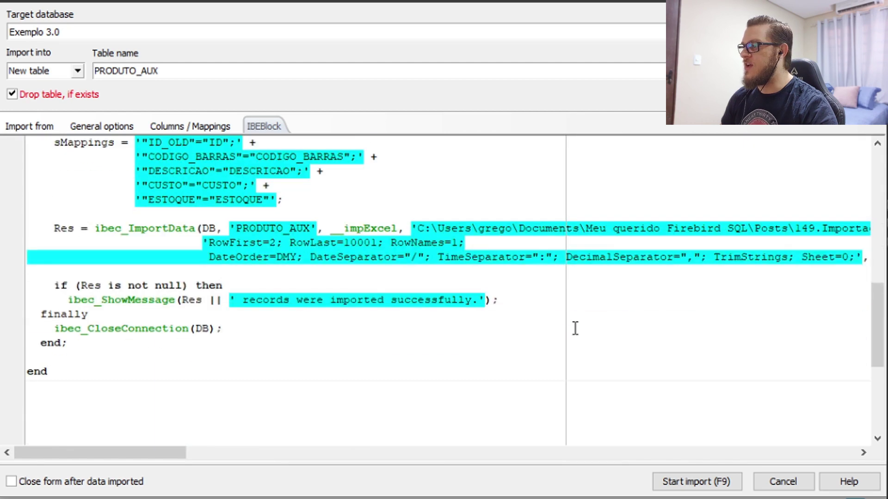
pyautogui.scroll(1, 581, 328)
pyautogui.moveTo(178, 453); pyautogui.dragTo(266, 462)
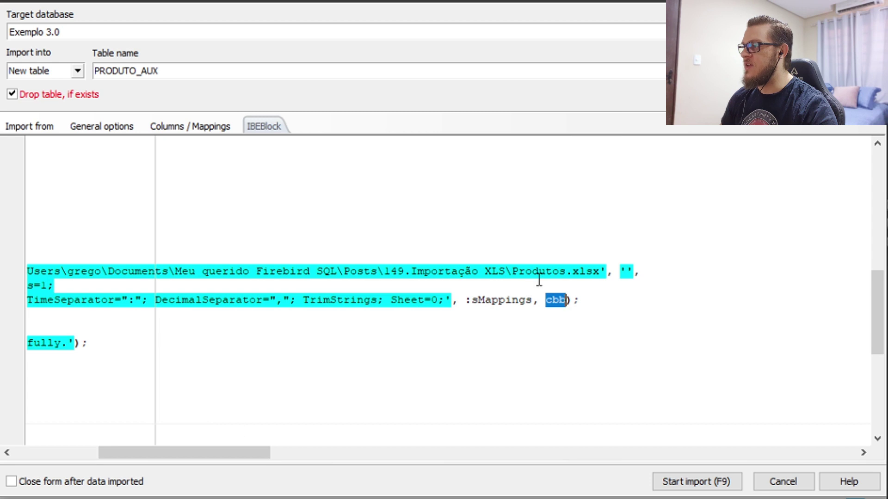
pyautogui.doubleClick(505, 298)
pyautogui.moveTo(221, 446); pyautogui.dragTo(107, 458)
pyautogui.scroll(5, 131, 333)
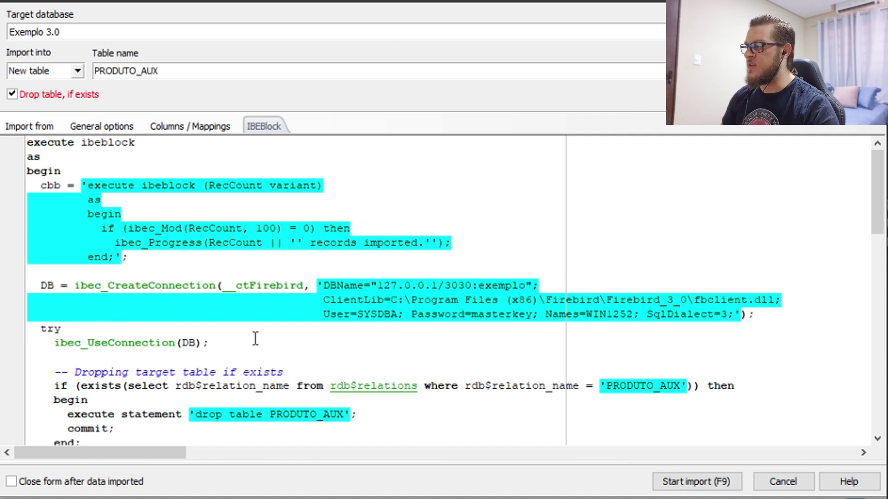
# - Run the import into PRODUTO_AUX and dismiss the completion message
pyautogui.click(673, 481)
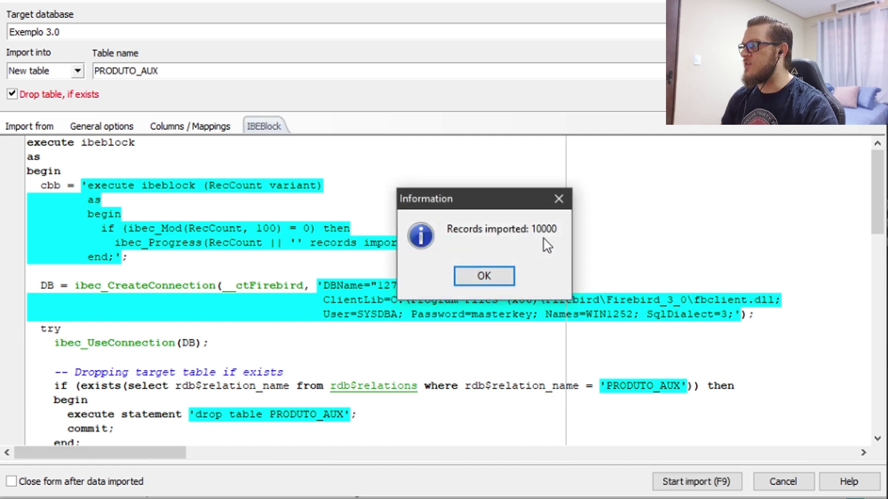
pyautogui.click(486, 278)
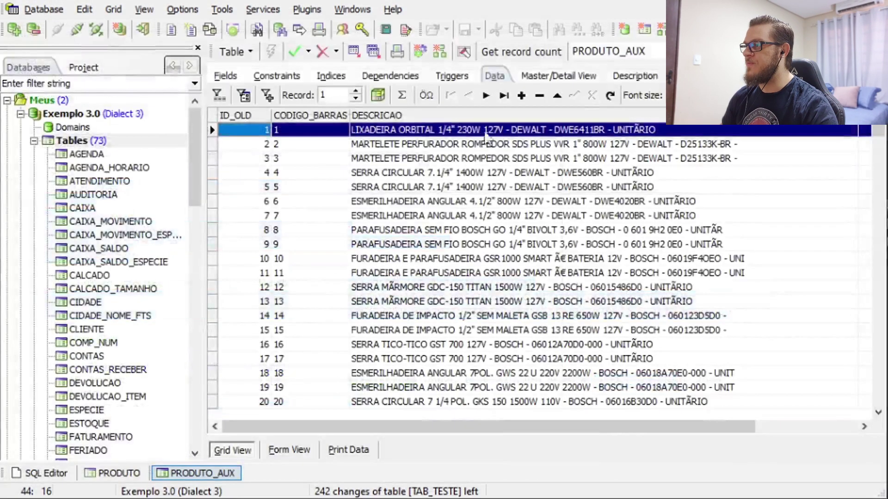
# - Look over the first imported product rows in the PRODUTO_AUX data grid
pyautogui.click(452, 189)
pyautogui.click(440, 147)
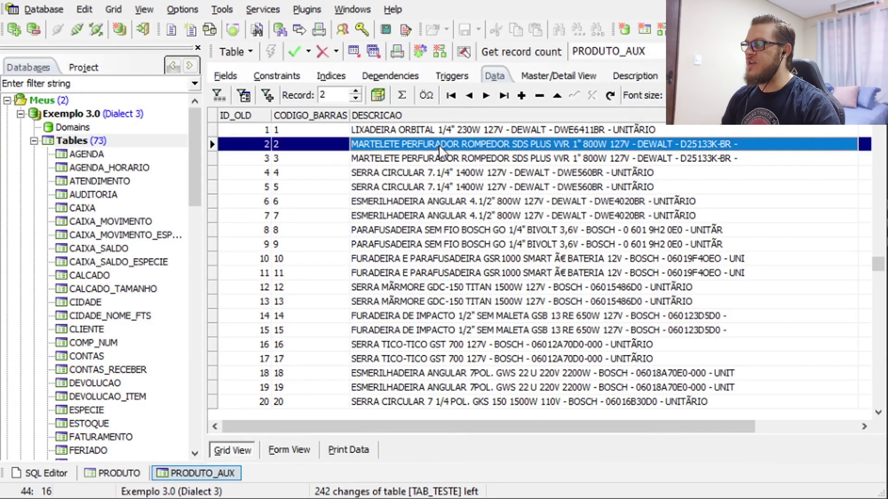
pyautogui.press('Up')
pyautogui.press('Down')
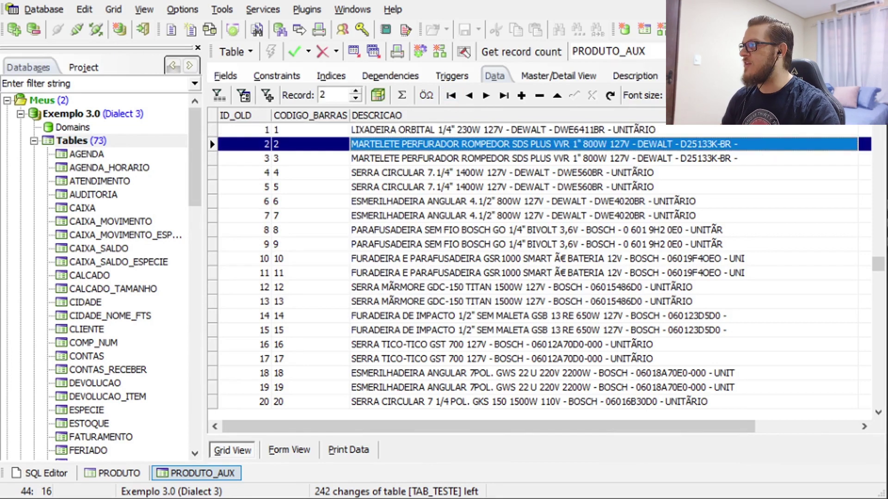
# - Close the PRODUTO_AUX data view and reopen the table's field definitions by searching for PRODUTO_
pyautogui.hotkey('ctrl', 'F4')
pyautogui.click(292, 136)
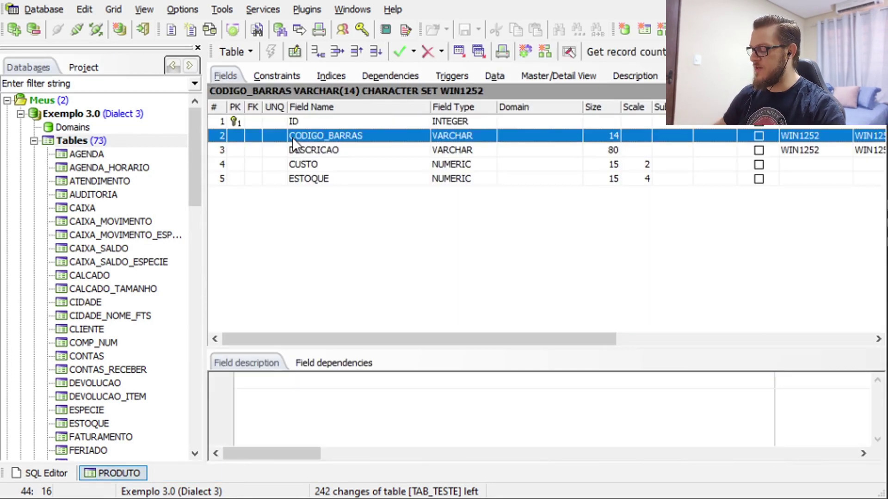
pyautogui.hotkey('ctrl', 'alt', 'f')
pyautogui.write('PRODUTO_')
pyautogui.press('Return')
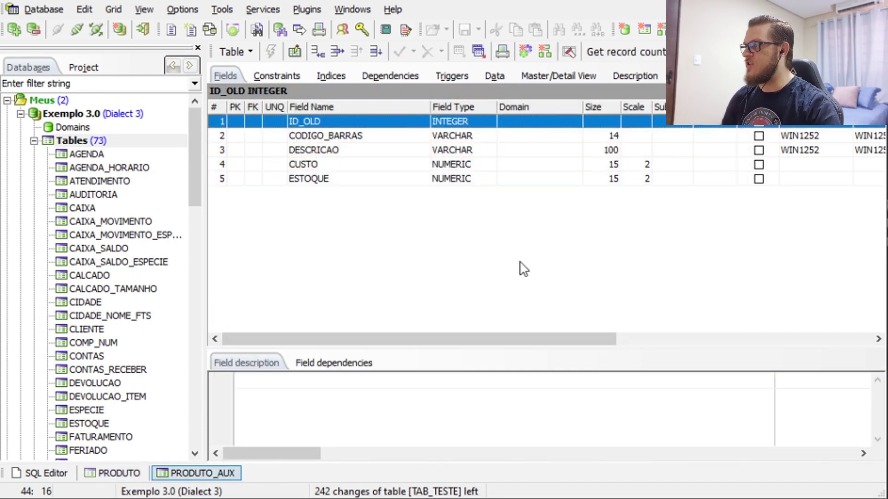
# - Display the PRODUTO_AUX table's data and go to its last record
pyautogui.click(386, 149)
pyautogui.press('F9')
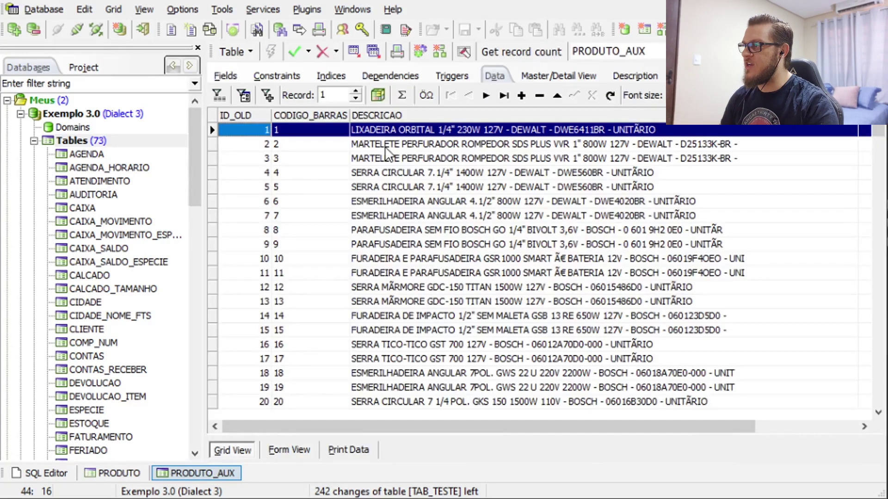
pyautogui.click(364, 149)
pyautogui.hotkey('ctrl', 'End')
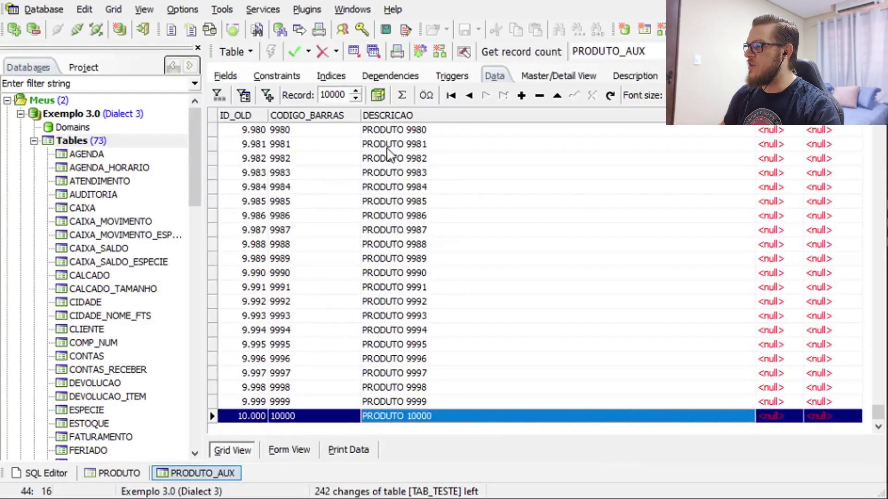
# - Examine the PRODUTO_AUX records backward from the end, checking the descriptions and the CUSTO and ESTOQUE values
pyautogui.press('pageup')
pyautogui.press('pageup')
pyautogui.press('pageup')
pyautogui.press('pageup')
pyautogui.press('pageup')
pyautogui.press('pageup')
pyautogui.press('pageup')
pyautogui.press('pageup')
pyautogui.press('pageup')
pyautogui.press('pageup')
pyautogui.press('pageup')
pyautogui.press('pageup')
pyautogui.press('pageup')
pyautogui.press('pageup')
pyautogui.press('pageup')
pyautogui.press('pageup')
pyautogui.press('pageup')
pyautogui.press('pageup')
pyautogui.press('pageup')
pyautogui.press('pageup')
pyautogui.press('pageup')
pyautogui.press('pageup')
pyautogui.press('pageup')
pyautogui.press('pageup')
pyautogui.press('pageup')
pyautogui.press('pageup')
pyautogui.press('pageup')
pyautogui.press('pageup')
pyautogui.press('pageup')
pyautogui.press('pageup')
pyautogui.press('pageup')
pyautogui.press('pageup')
pyautogui.press('pageup')
pyautogui.press('pageup')
pyautogui.press('pageup')
pyautogui.press('pageup')
pyautogui.press('pageup')
pyautogui.press('pageup')
pyautogui.press('pageup')
pyautogui.press('pageup')
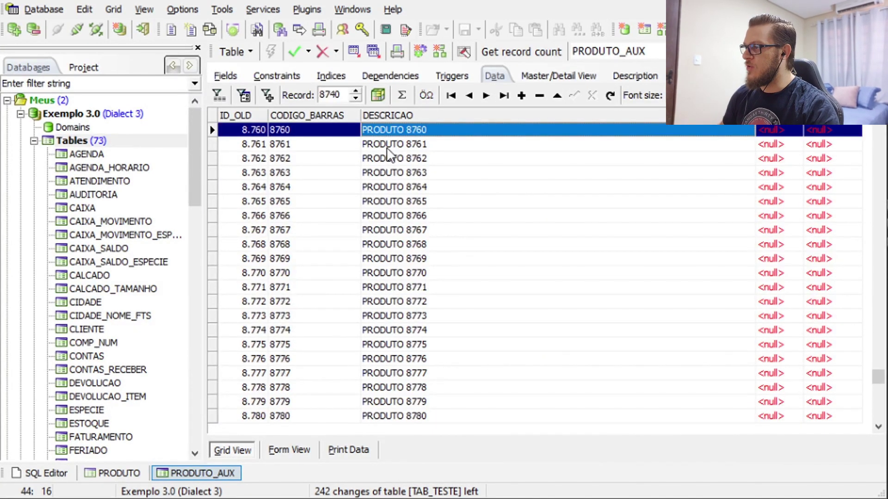
pyautogui.click(812, 228)
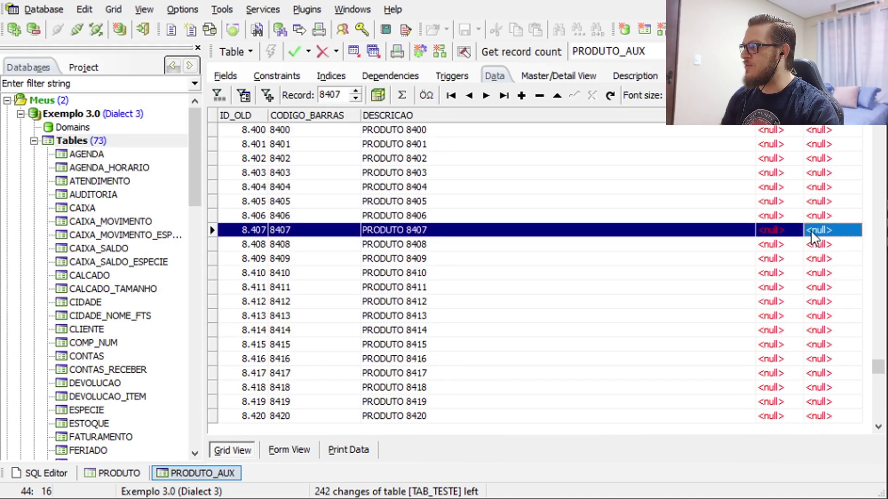
pyautogui.click(709, 185)
pyautogui.press('pageup')
pyautogui.press('pageup')
pyautogui.press('pageup')
pyautogui.press('pageup')
pyautogui.press('pageup')
pyautogui.press('pageup')
pyautogui.press('pageup')
pyautogui.press('pageup')
pyautogui.press('pageup')
pyautogui.press('pageup')
pyautogui.press('pageup')
pyautogui.press('pageup')
pyautogui.press('pageup')
pyautogui.press('pageup')
pyautogui.press('pageup')
pyautogui.press('pageup')
pyautogui.press('pageup')
pyautogui.press('pageup')
pyautogui.press('pageup')
pyautogui.press('pageup')
pyautogui.press('pageup')
pyautogui.press('pageup')
pyautogui.press('pageup')
pyautogui.press('pageup')
pyautogui.press('pageup')
pyautogui.press('pageup')
pyautogui.press('pageup')
pyautogui.press('pageup')
pyautogui.press('pageup')
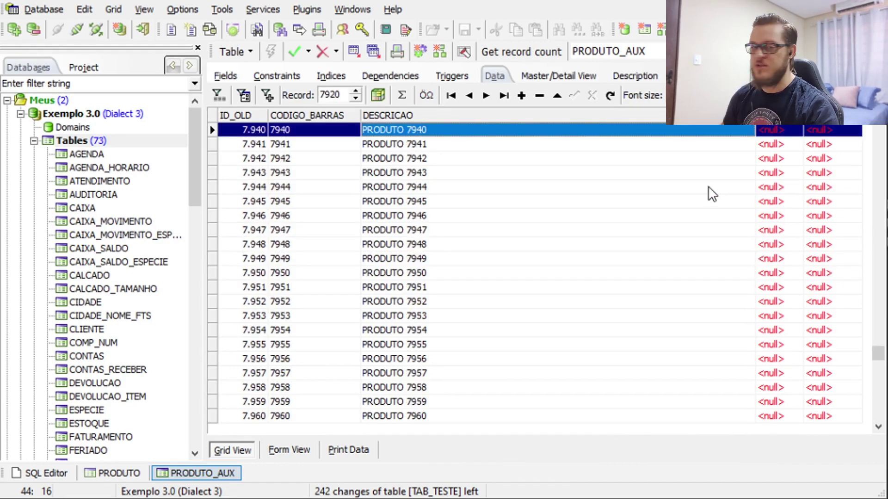
pyautogui.press('pageup')
pyautogui.press('pageup')
pyautogui.press('pageup')
pyautogui.press('pageup')
pyautogui.press('pageup')
pyautogui.press('pageup')
pyautogui.press('pageup')
pyautogui.press('pageup')
pyautogui.press('pageup')
pyautogui.press('pageup')
pyautogui.press('pageup')
pyautogui.press('pageup')
pyautogui.press('pageup')
pyautogui.press('pageup')
pyautogui.press('pageup')
pyautogui.press('pageup')
pyautogui.press('pageup')
pyautogui.press('pageup')
pyautogui.press('pageup')
pyautogui.press('pageup')
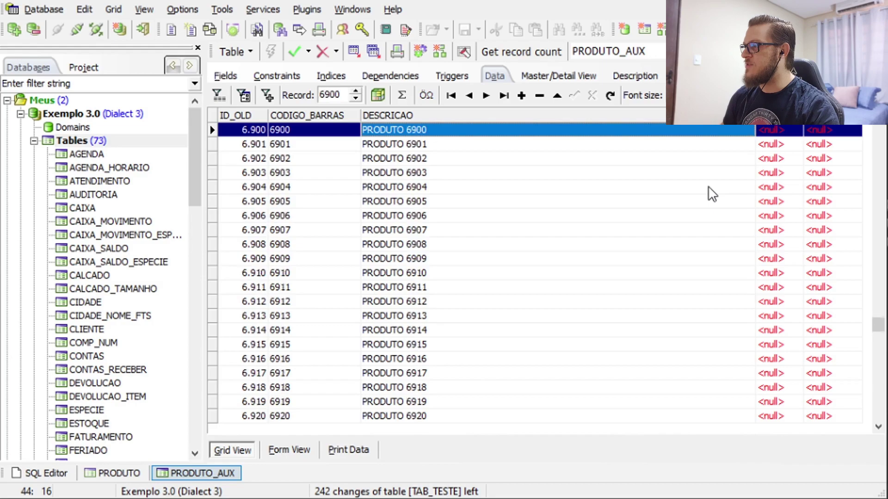
# - Go to the first PRODUTO_AUX record and check the first few hundred rows for real product descriptions, CUSTO and ESTOQUE values
pyautogui.hotkey('ctrl', 'Home')
pyautogui.press('pagedown')
pyautogui.press('pagedown')
pyautogui.press('pagedown')
pyautogui.press('pagedown')
pyautogui.press('pagedown')
pyautogui.press('pagedown')
pyautogui.press('pagedown')
pyautogui.press('pagedown')
pyautogui.press('pagedown')
pyautogui.press('pagedown')
pyautogui.press('pagedown')
pyautogui.press('pagedown')
pyautogui.press('pagedown')
pyautogui.press('pagedown')
pyautogui.press('pagedown')
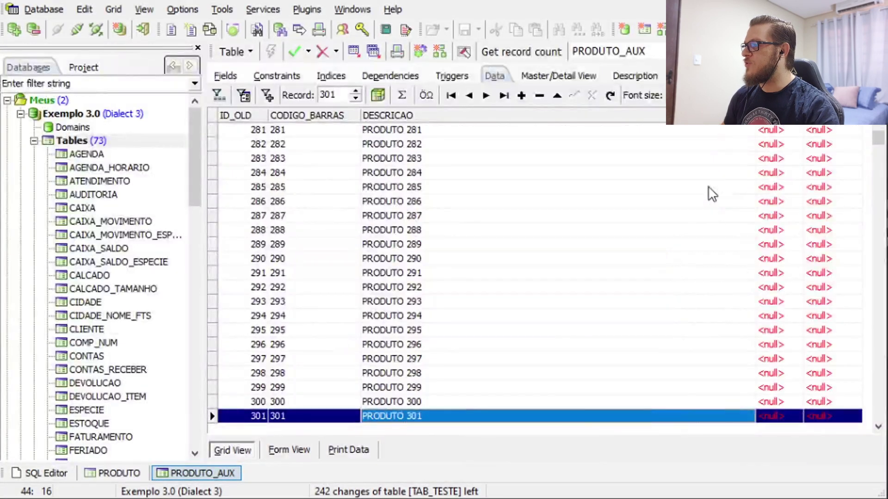
pyautogui.press('pageup')
pyautogui.press('pageup')
pyautogui.press('pageup')
pyautogui.press('pageup')
pyautogui.press('pageup')
pyautogui.press('pageup')
pyautogui.press('pageup')
pyautogui.press('pageup')
pyautogui.press('pageup')
pyautogui.press('pageup')
pyautogui.press('pageup')
pyautogui.press('pageup')
pyautogui.press('pageup')
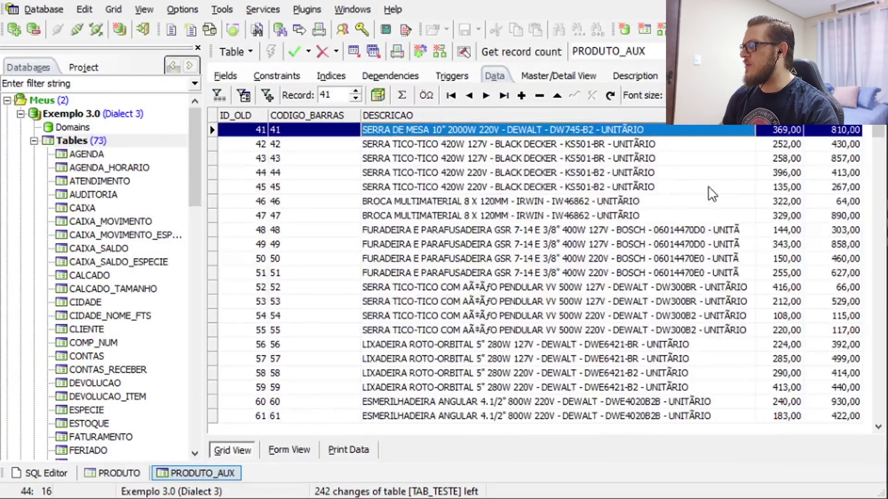